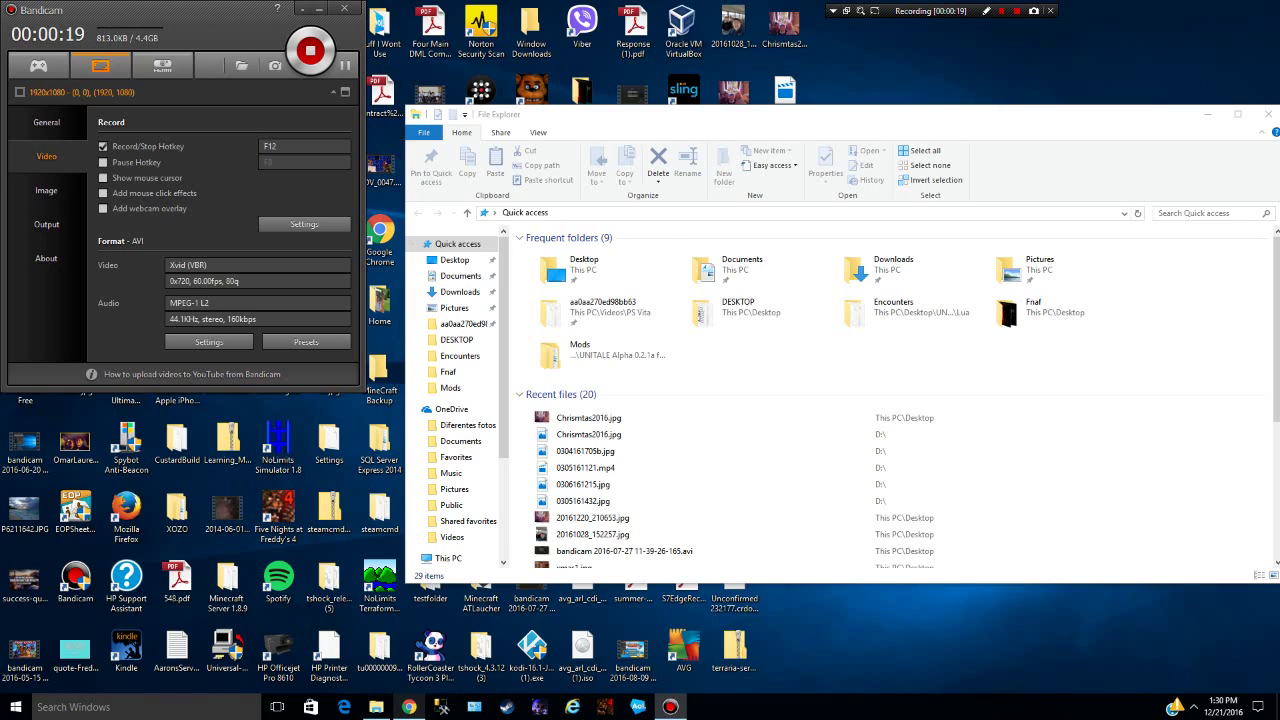
Step: Switch to Chrome and replace the old Google query with a search for "twilight forest minecraft forum"
{"action": "left_click", "coordinate": [409, 707]}
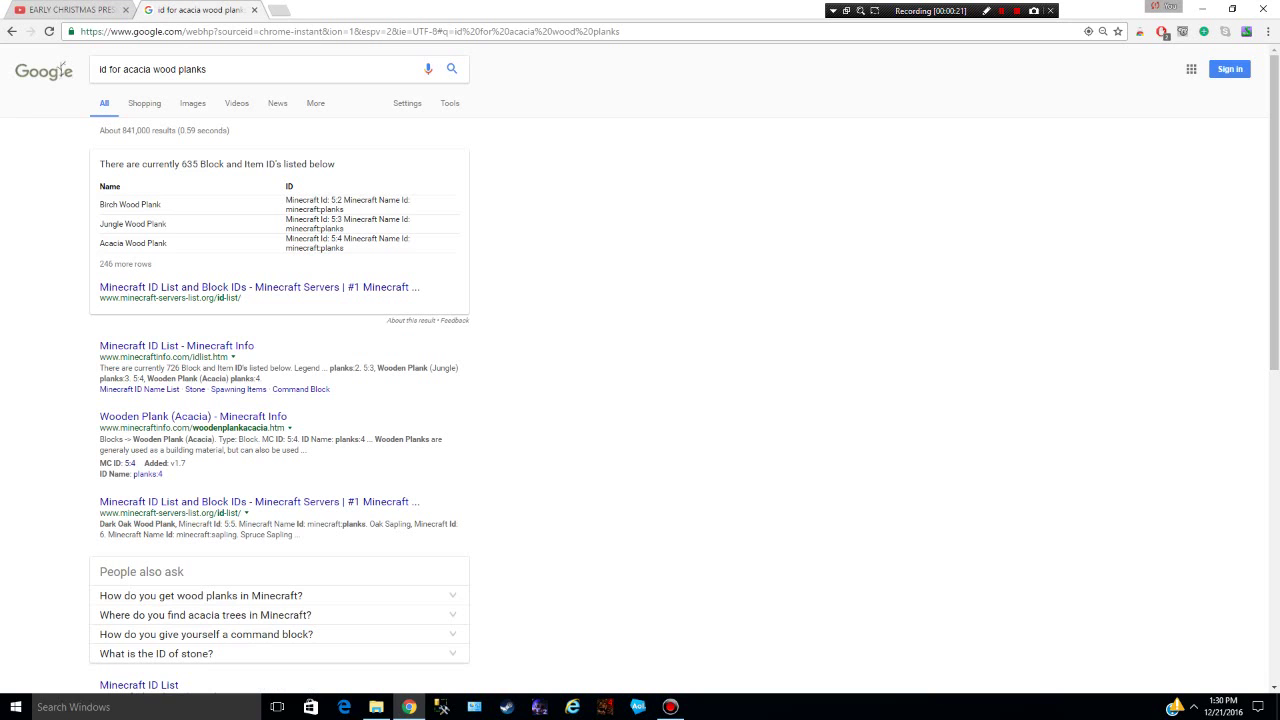
{"action": "left_click", "coordinate": [215, 9]}
{"action": "key", "text": "BackSpace"}
{"action": "key", "text": "BackSpace"}
{"action": "key", "text": "BackSpace"}
{"action": "key", "text": "BackSpace"}
{"action": "key", "text": "BackSpace"}
{"action": "key", "text": "BackSpace"}
{"action": "key", "text": "BackSpace"}
{"action": "key", "text": "BackSpace"}
{"action": "key", "text": "BackSpace"}
{"action": "key", "text": "BackSpace"}
{"action": "key", "text": "BackSpace"}
{"action": "key", "text": "BackSpace"}
{"action": "key", "text": "BackSpace"}
{"action": "key", "text": "BackSpace"}
{"action": "key", "text": "BackSpace"}
{"action": "key", "text": "BackSpace"}
{"action": "key", "text": "BackSpace"}
{"action": "key", "text": "BackSpace"}
{"action": "key", "text": "BackSpace"}
{"action": "key", "text": "BackSpace"}
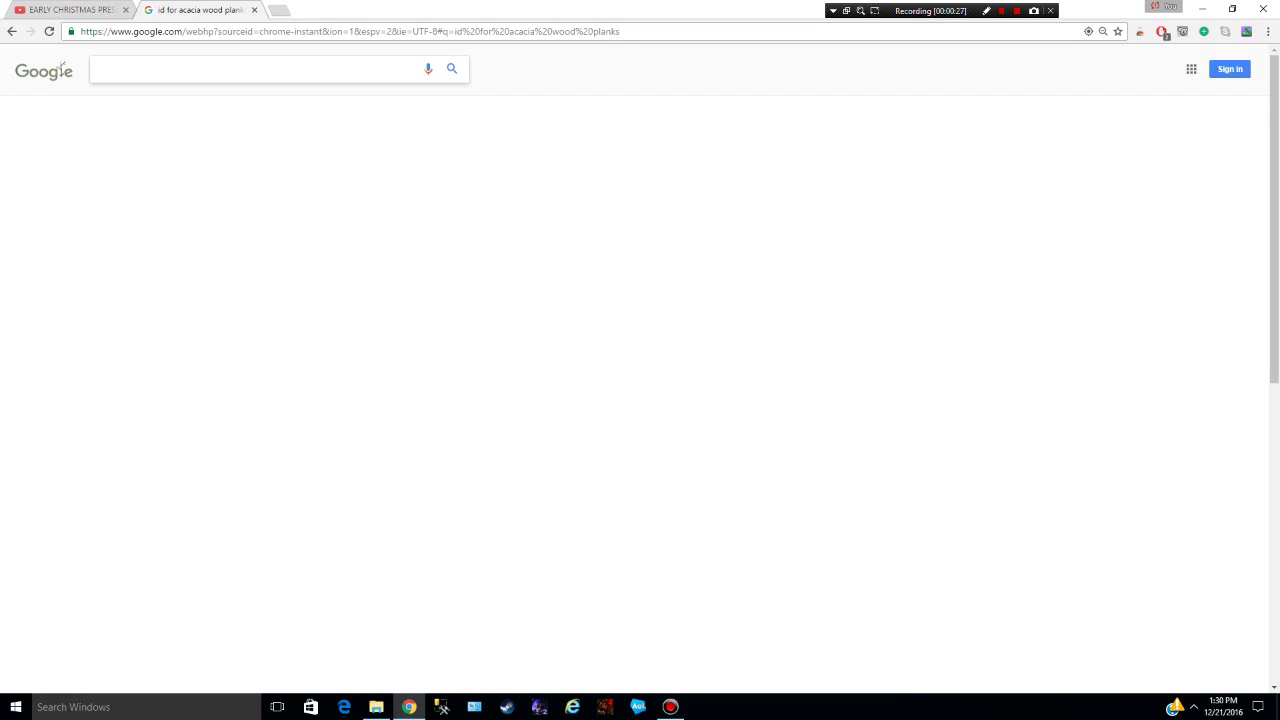
{"action": "type", "text": "twi"}
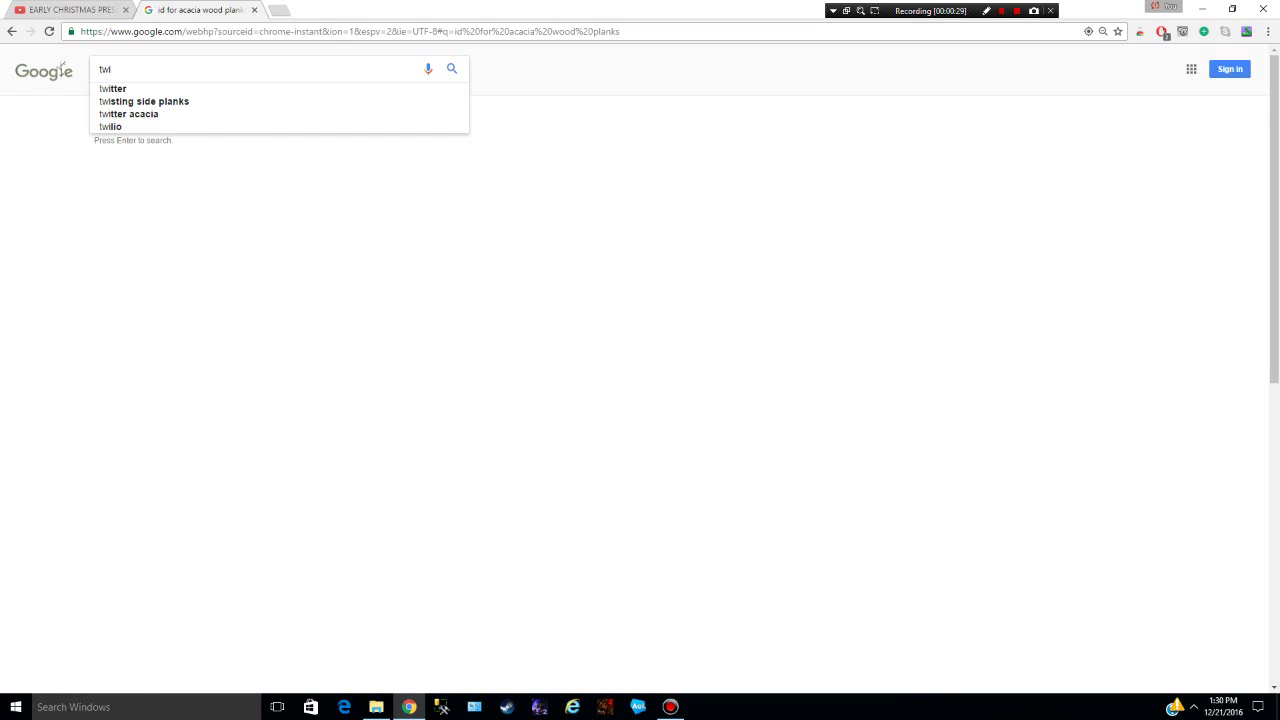
{"action": "type", "text": "light "}
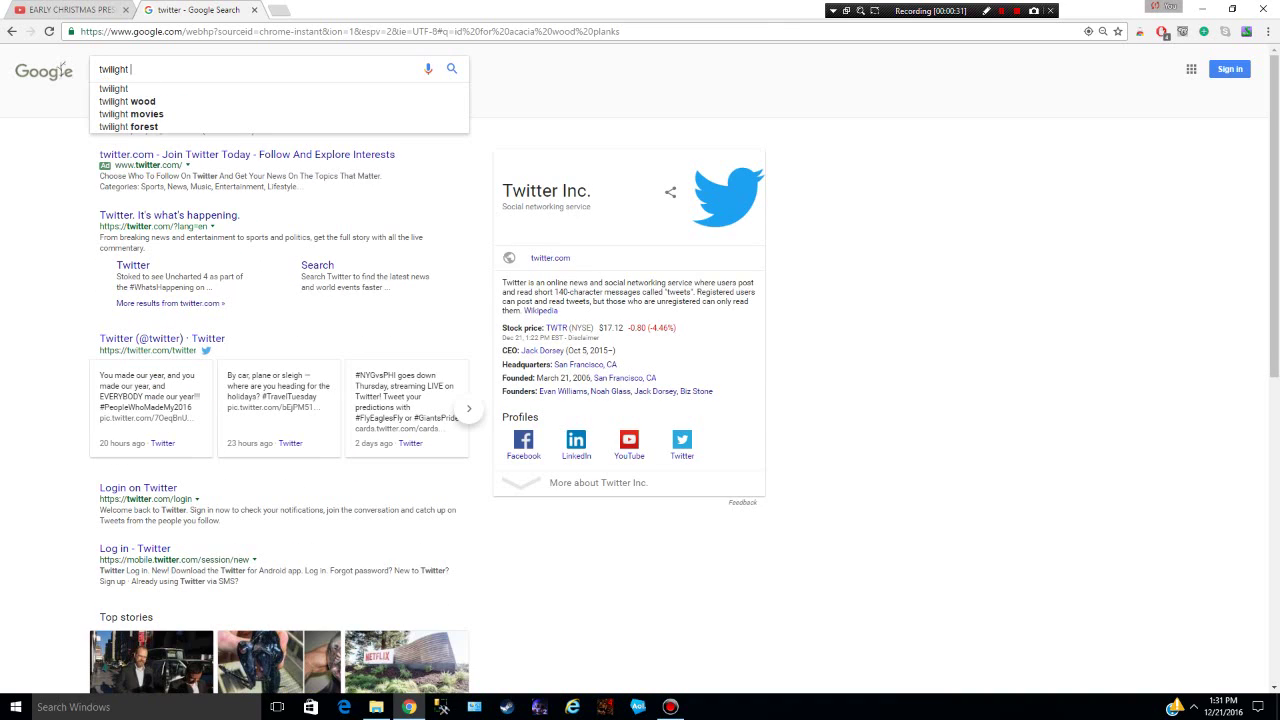
{"action": "type", "text": "forest "}
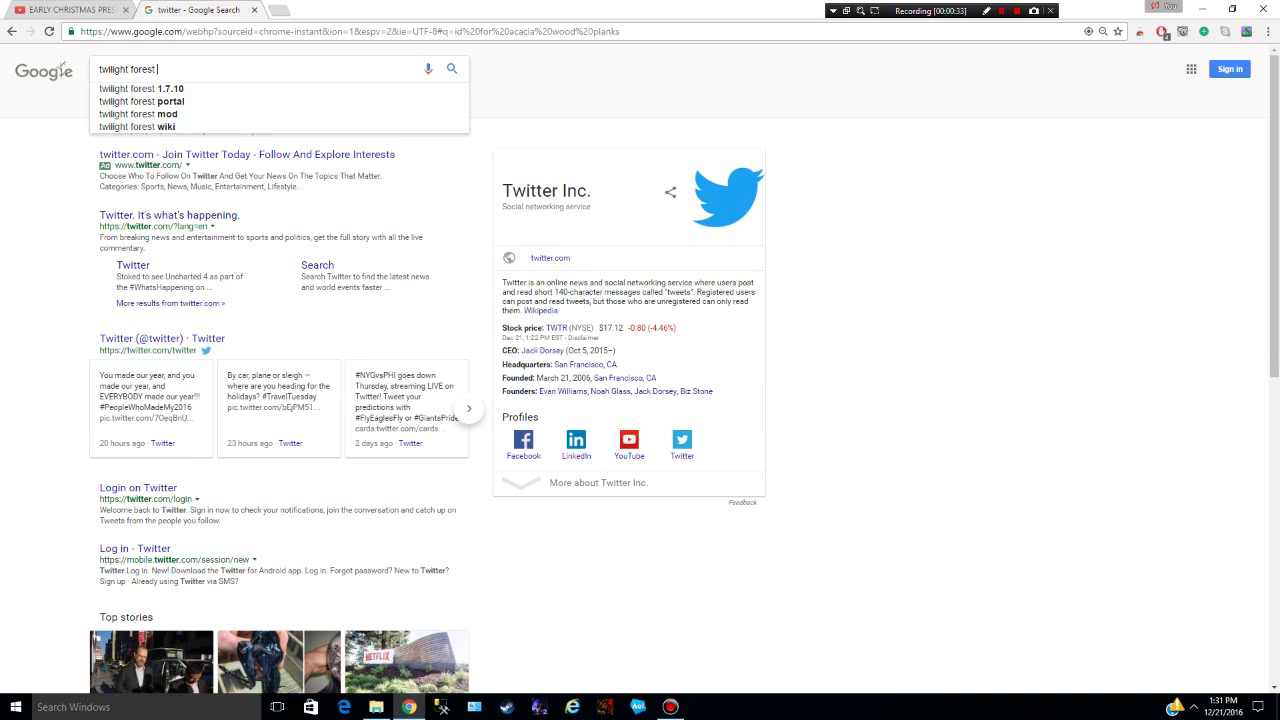
{"action": "type", "text": "minecraft fo"}
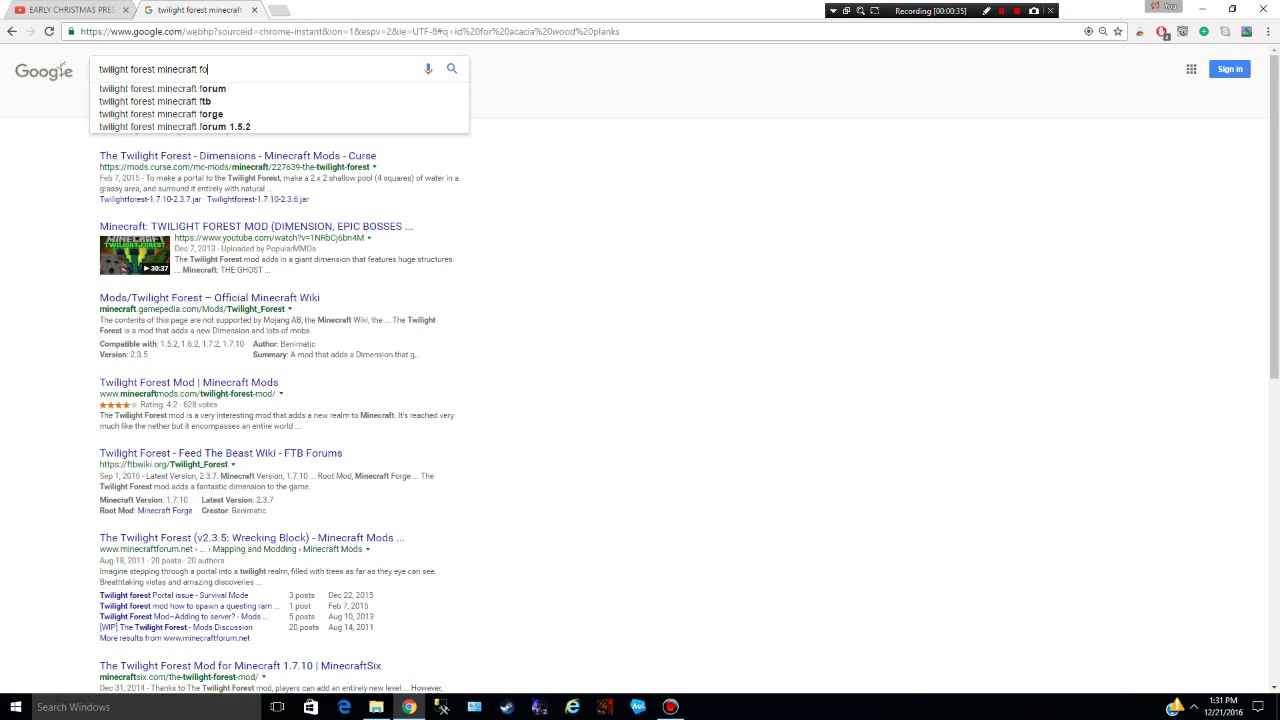
{"action": "key", "text": "Down"}
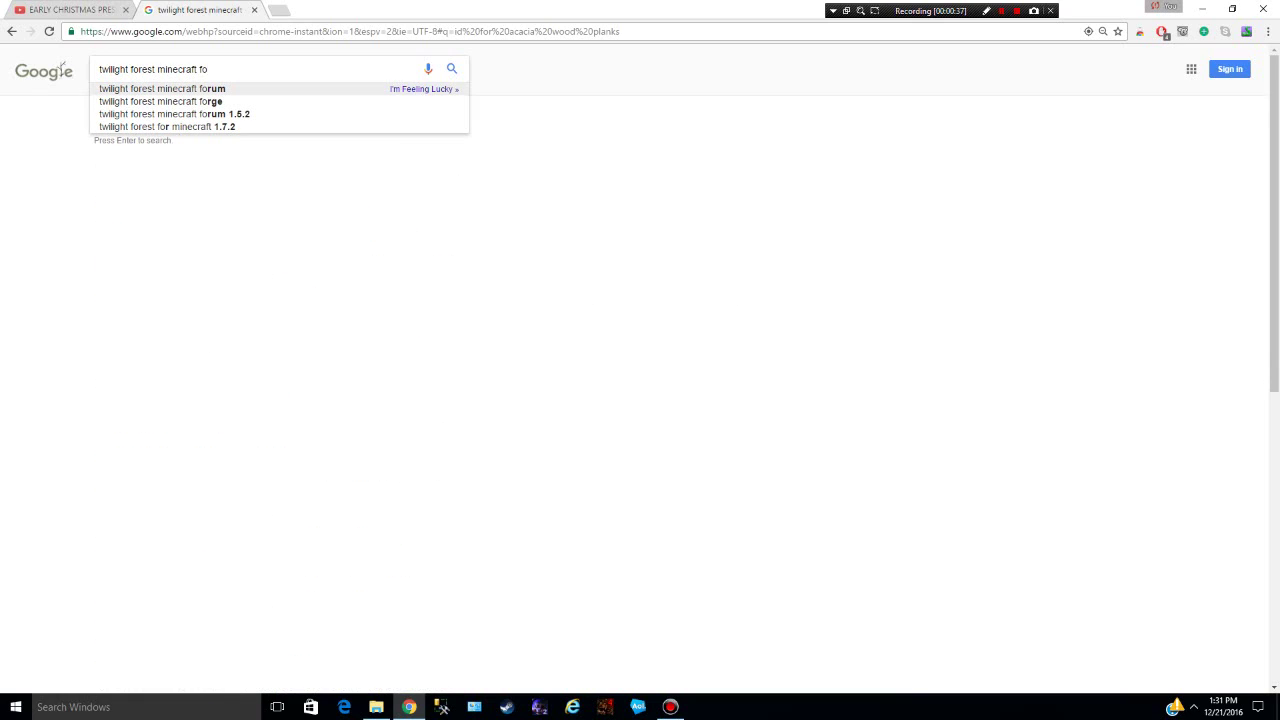
{"action": "key", "text": "Return"}
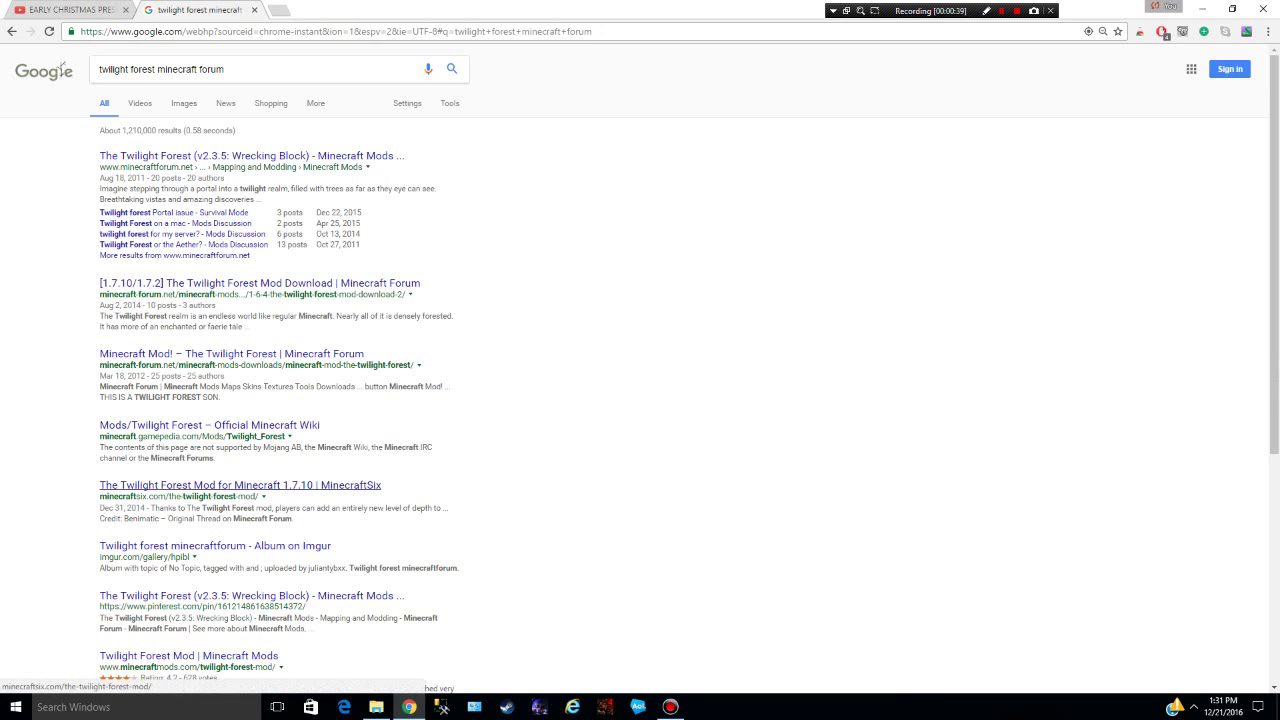
Step: Open the Minecraft Forum thread "The Twilight Forest (v2.3.5: Wrecking Block)" and close the pop-up advertisement window
{"action": "left_click", "coordinate": [250, 156]}
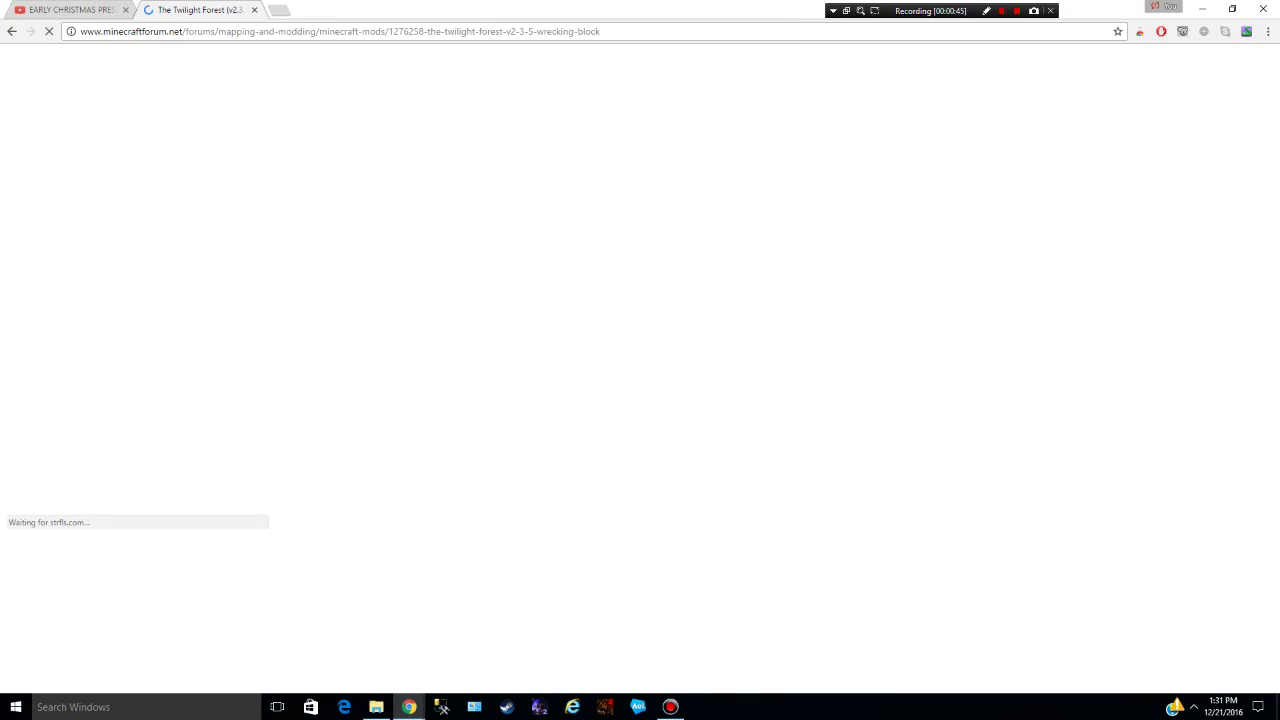
{"action": "mouse_move", "coordinate": [409, 707]}
{"action": "mouse_move", "coordinate": [480, 650]}
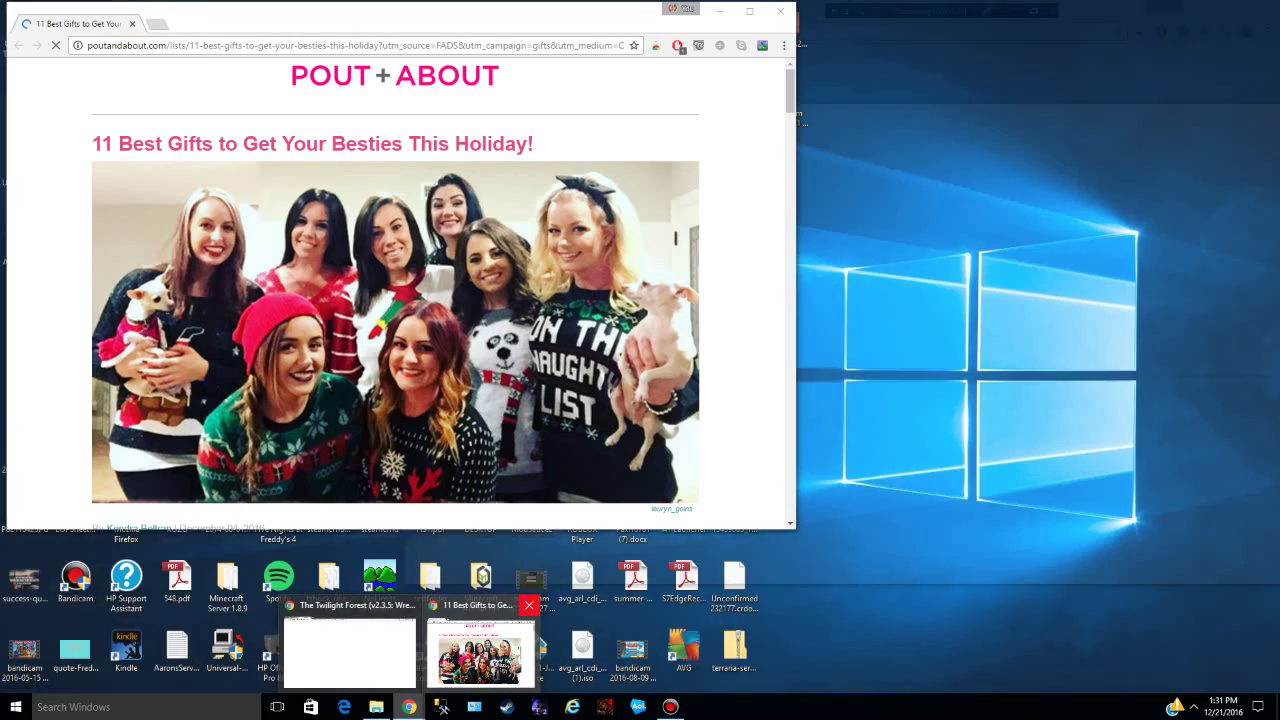
{"action": "left_click", "coordinate": [529, 605]}
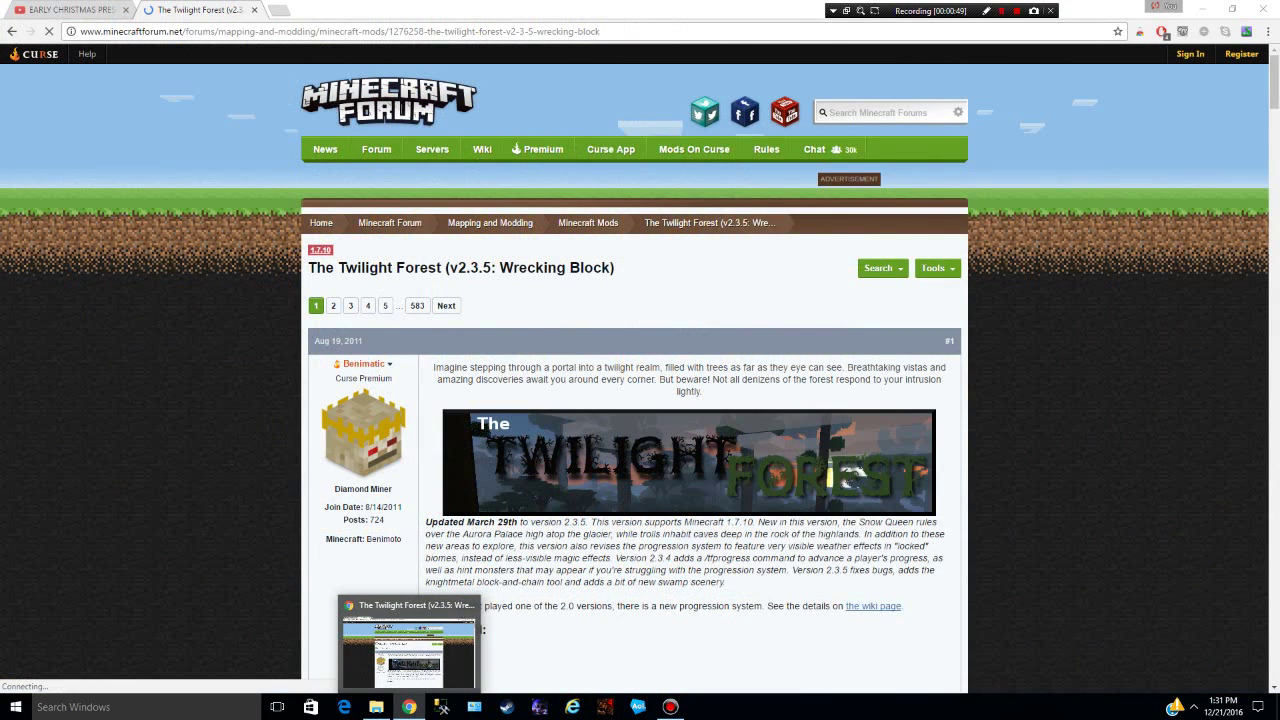
Step: Download the Twilight Forest mod file twilightforest-1.7.10-2.3.7.jar and keep it despite the download warning
{"action": "scroll", "coordinate": [640, 400], "scroll_direction": "down", "scroll_amount": 3}
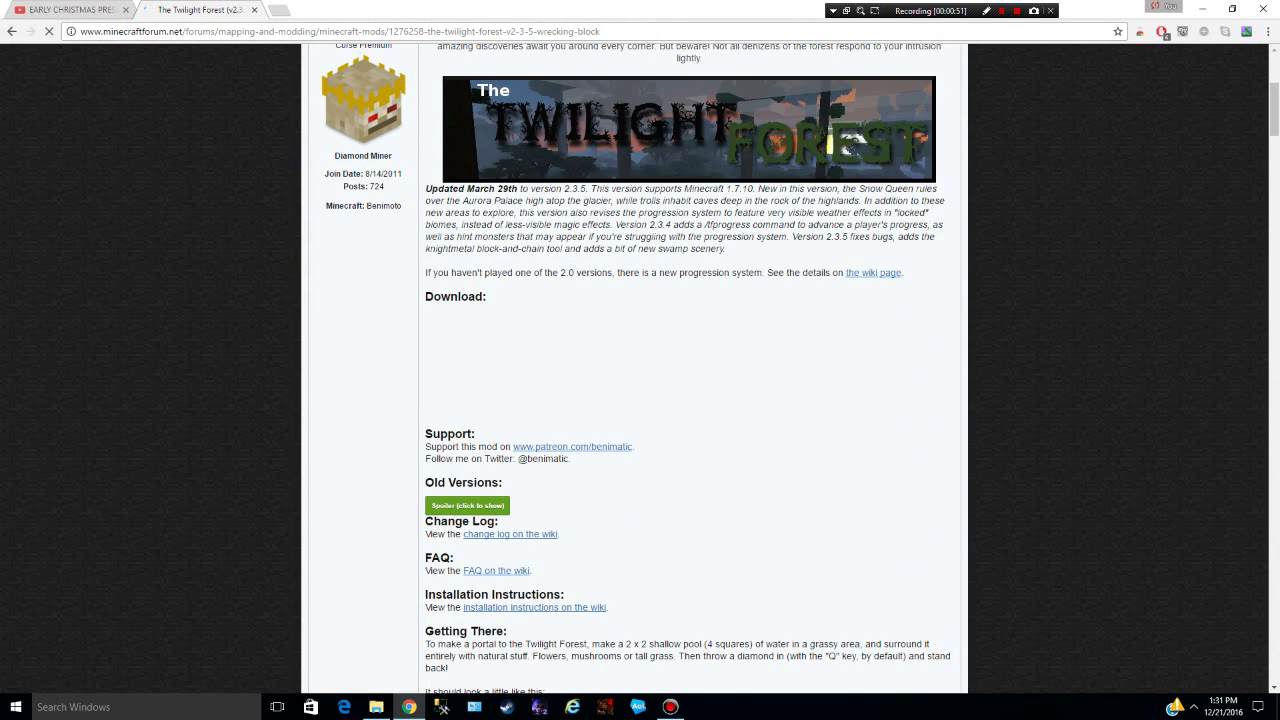
{"action": "scroll", "coordinate": [640, 400], "scroll_direction": "down", "scroll_amount": 1}
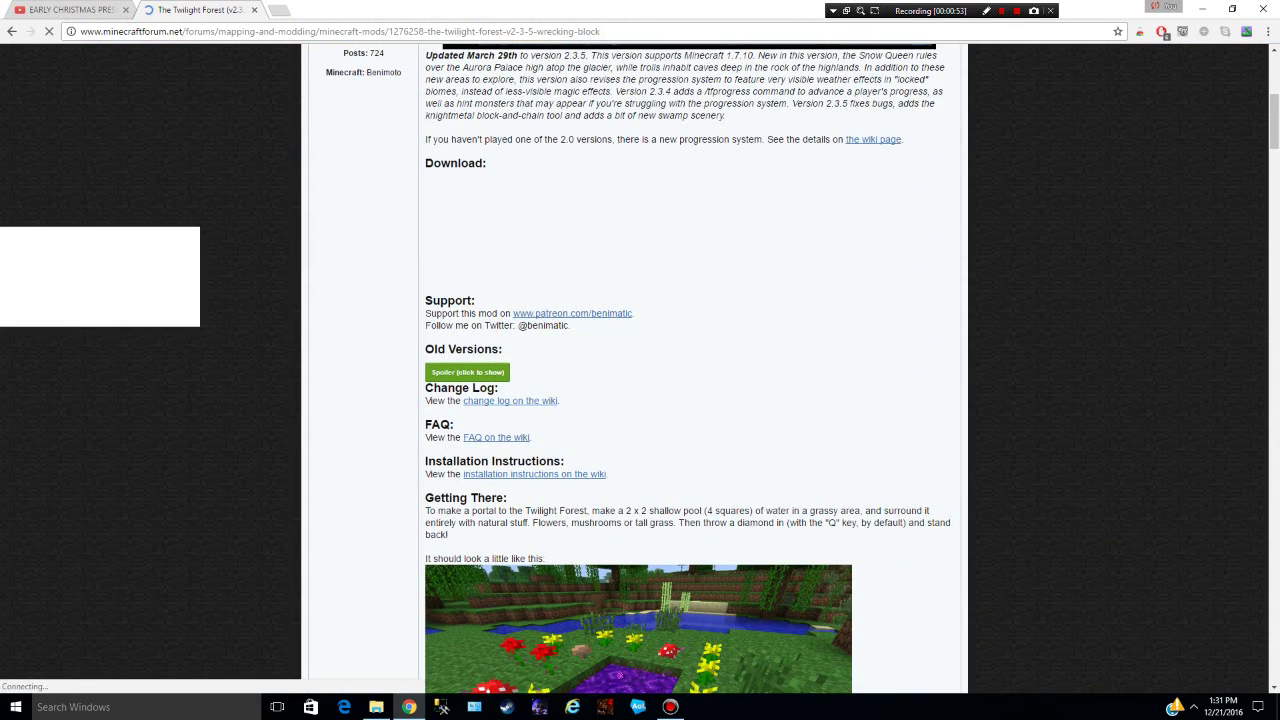
{"action": "left_click", "coordinate": [467, 372]}
{"action": "scroll", "coordinate": [467, 372], "scroll_direction": "up", "scroll_amount": 1}
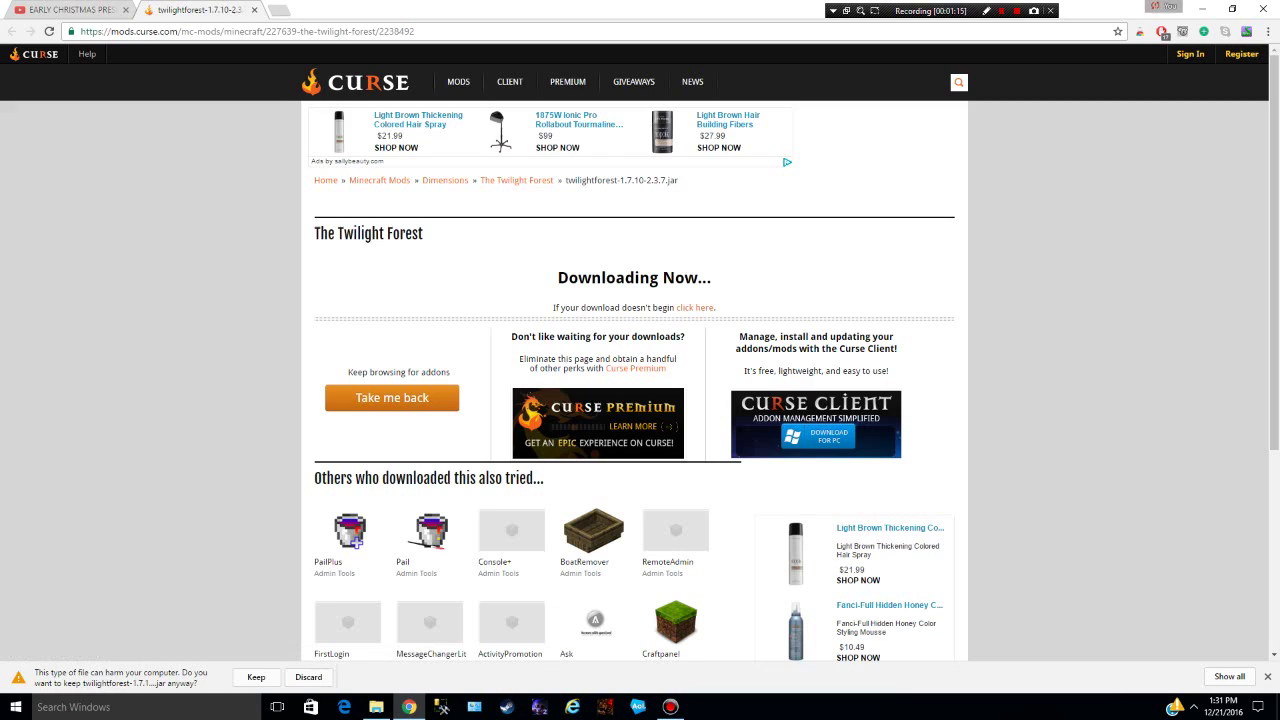
{"action": "left_click", "coordinate": [256, 677]}
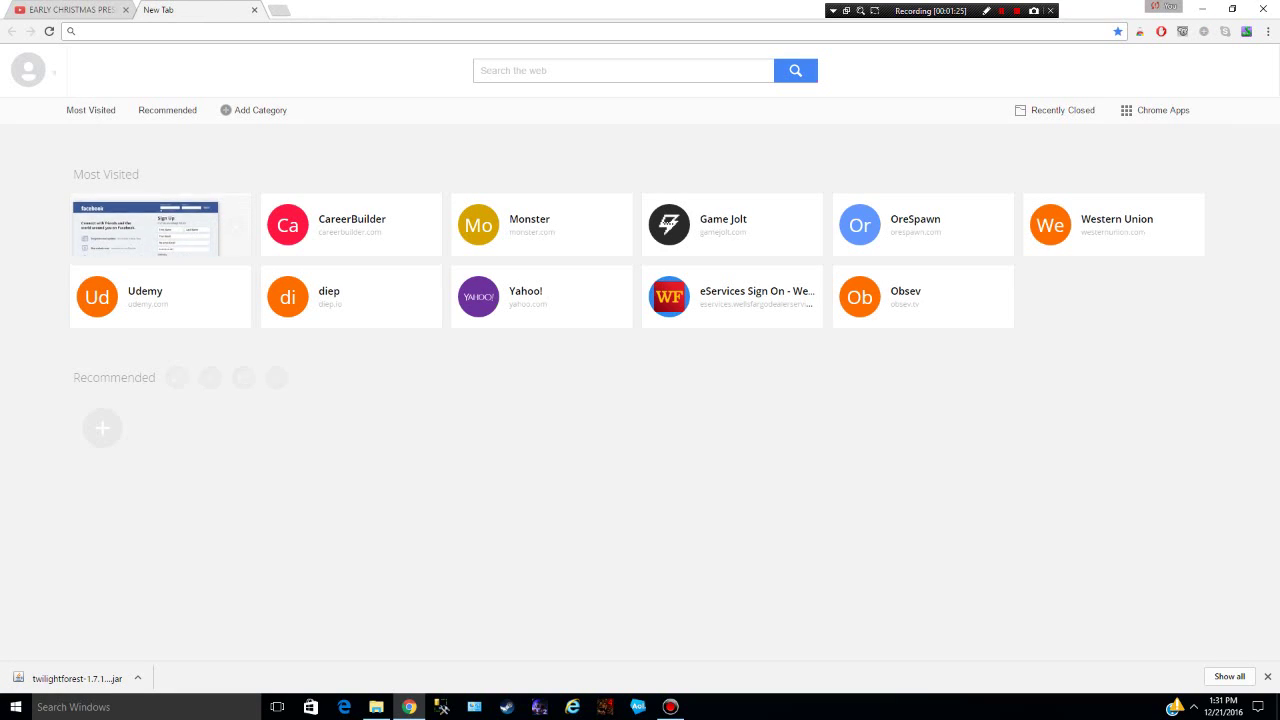
Step: Search the web for "mincraft forge" and open the official Minecraft Forge downloads page
{"action": "type", "text": "min"}
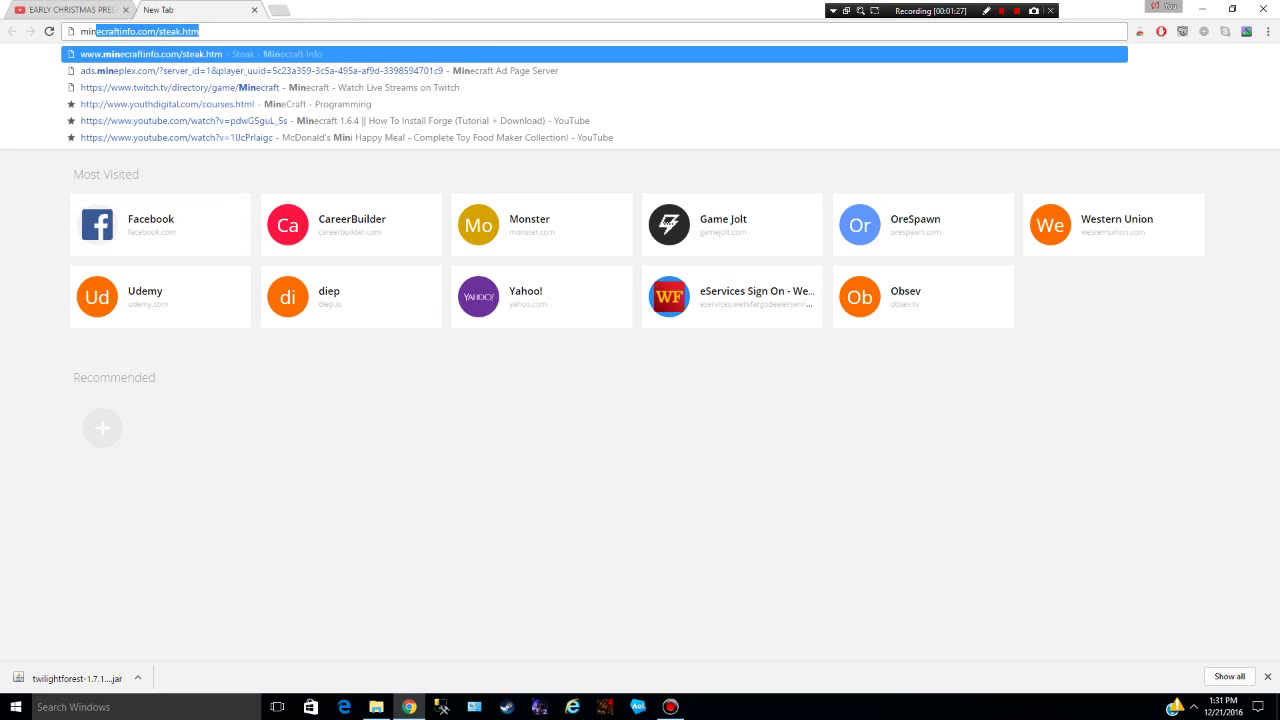
{"action": "type", "text": "craft forge"}
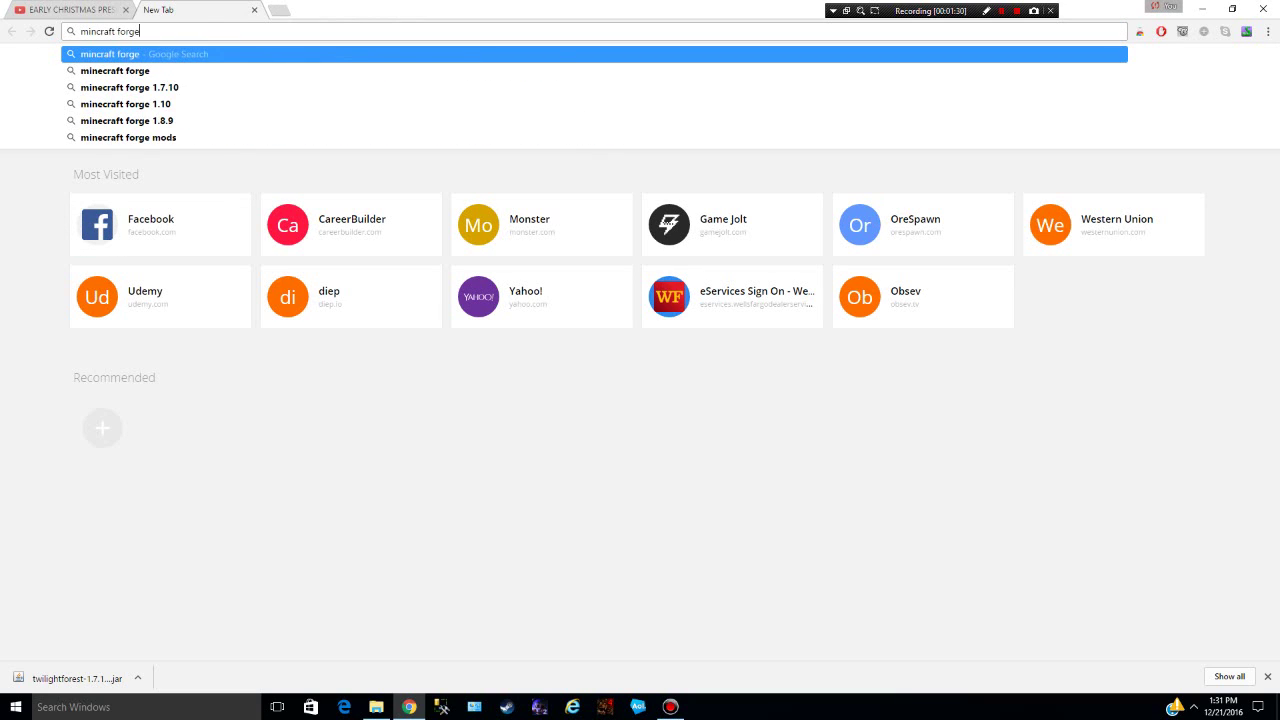
{"action": "key", "text": "Return"}
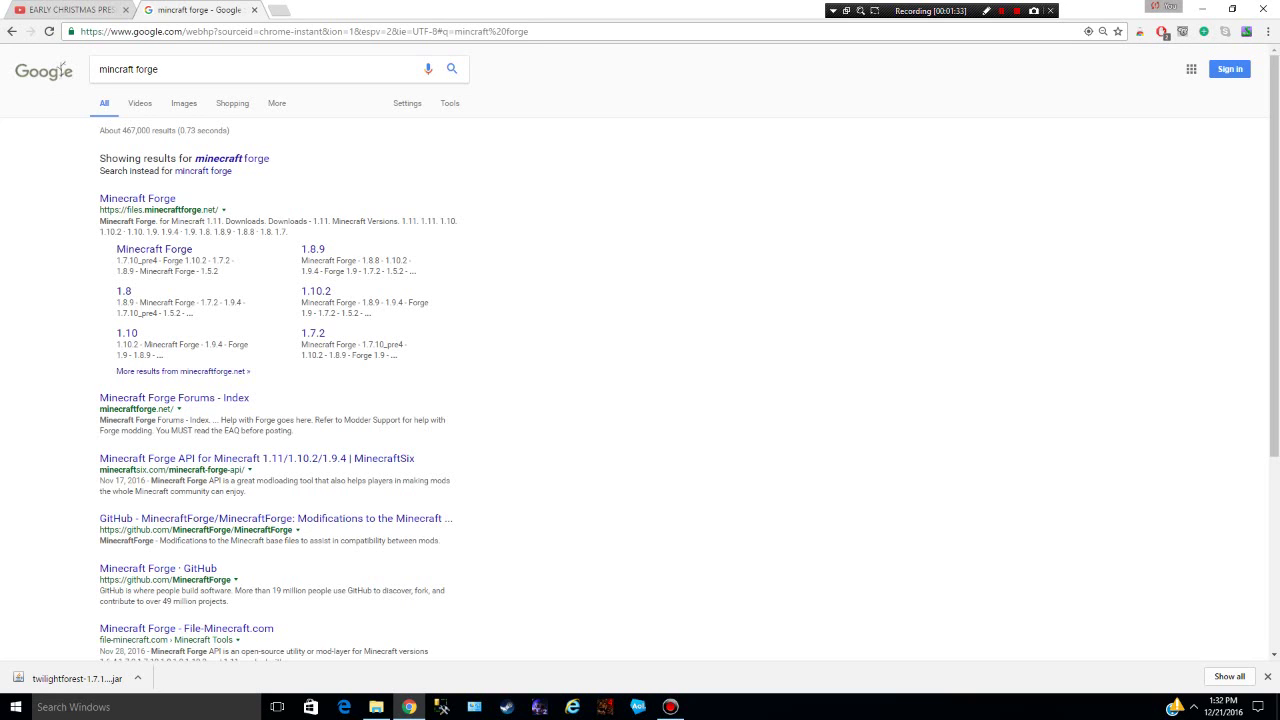
{"action": "left_click", "coordinate": [137, 198]}
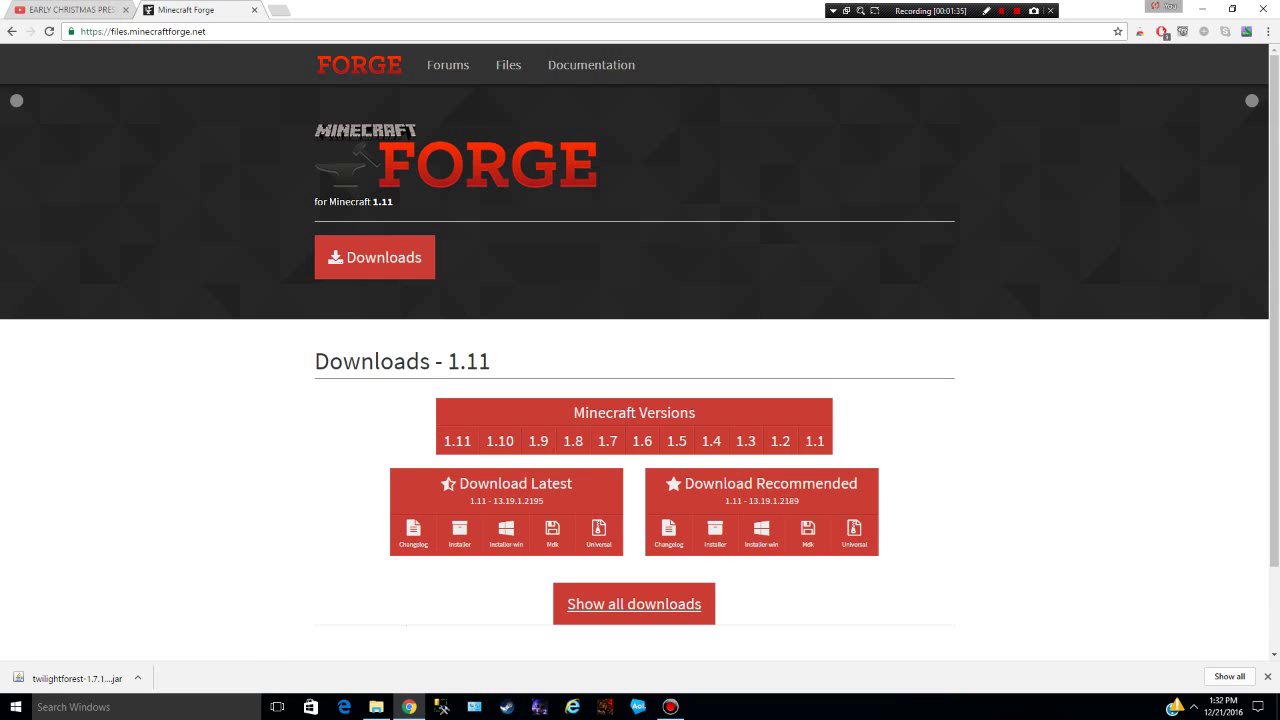
Step: Download the latest Forge installer for Minecraft 1.7.10, close the advertisement tab, keep the jar file and return to the Forge page
{"action": "mouse_move", "coordinate": [607, 441]}
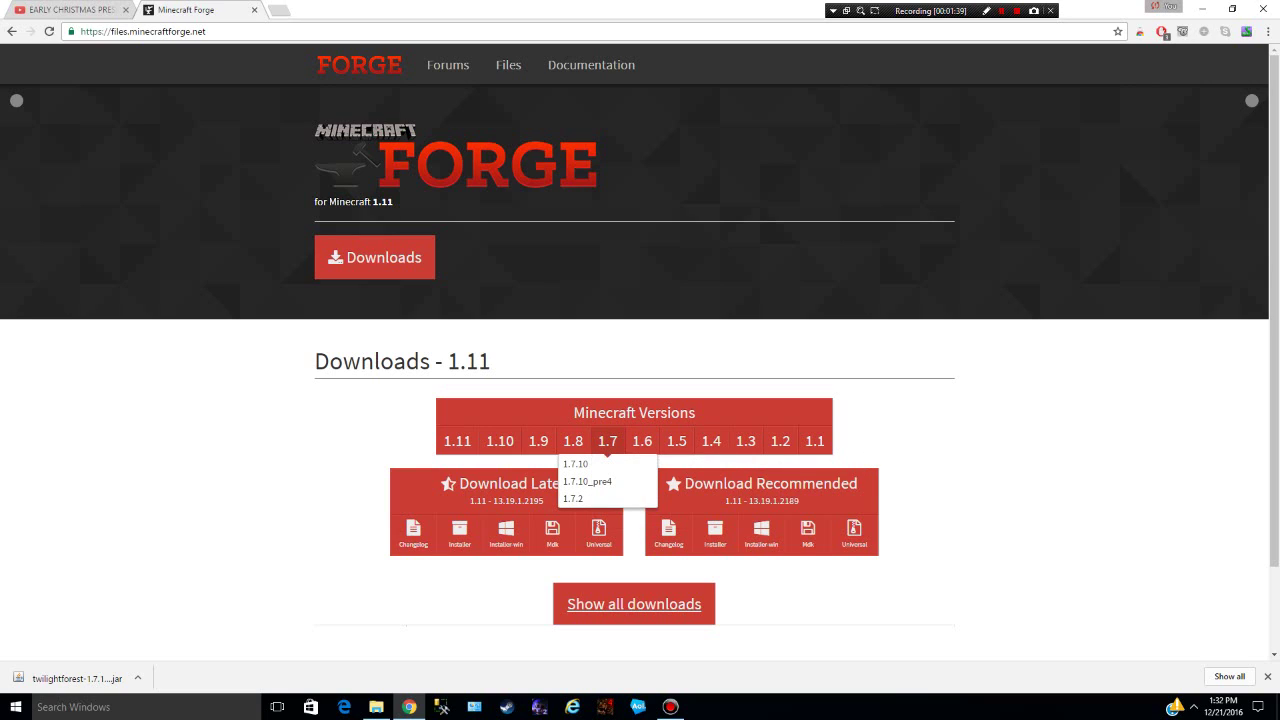
{"action": "left_click", "coordinate": [576, 464]}
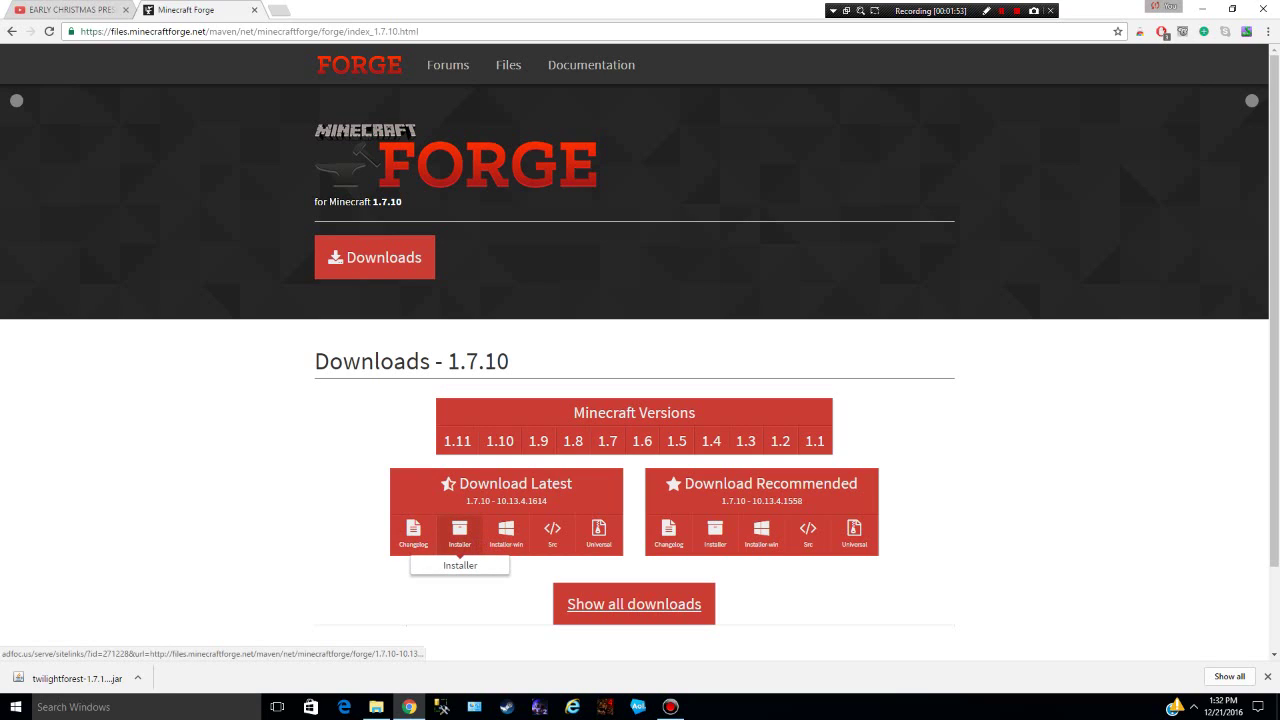
{"action": "left_click", "coordinate": [462, 530]}
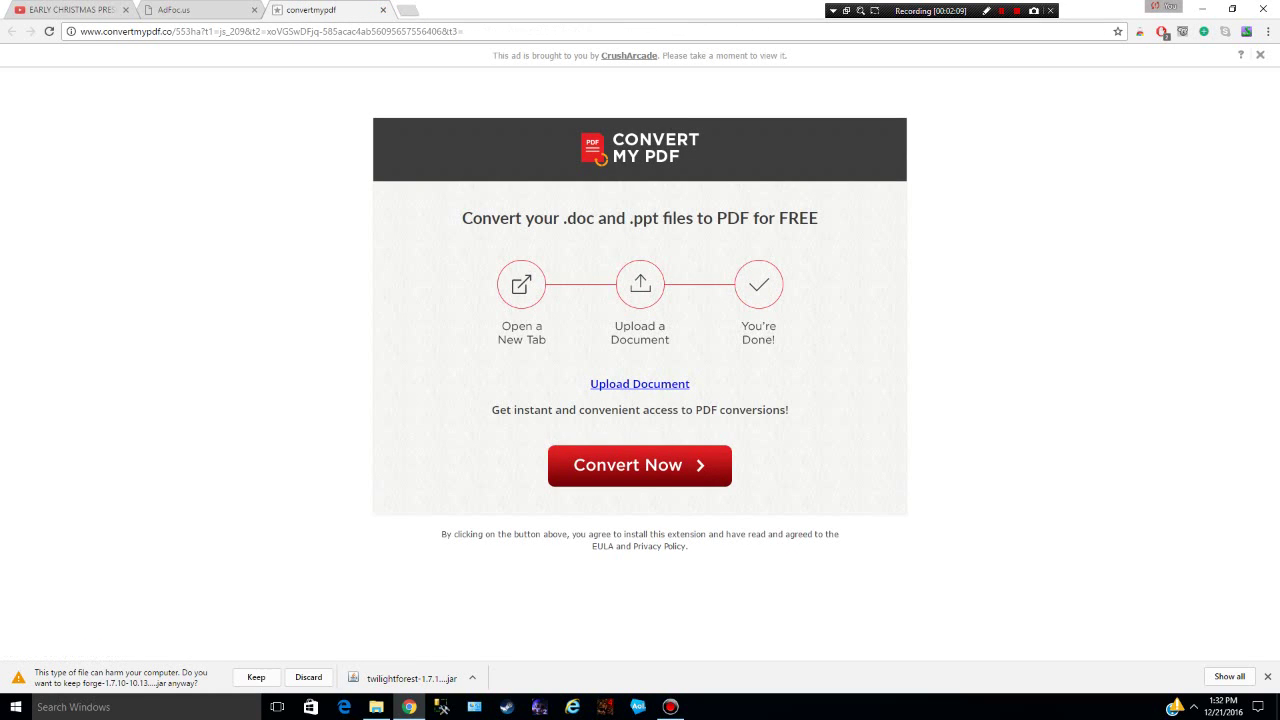
{"action": "key", "text": "ctrl+w"}
{"action": "left_click", "coordinate": [256, 677]}
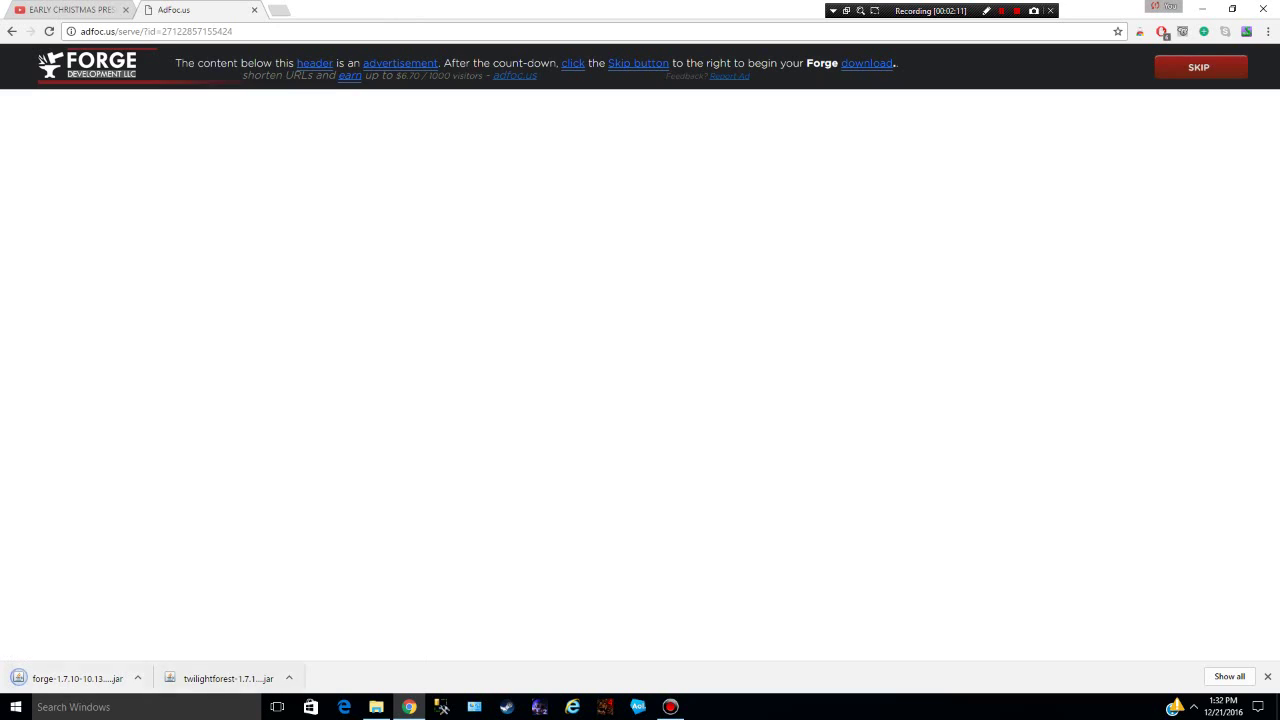
{"action": "left_click", "coordinate": [12, 31]}
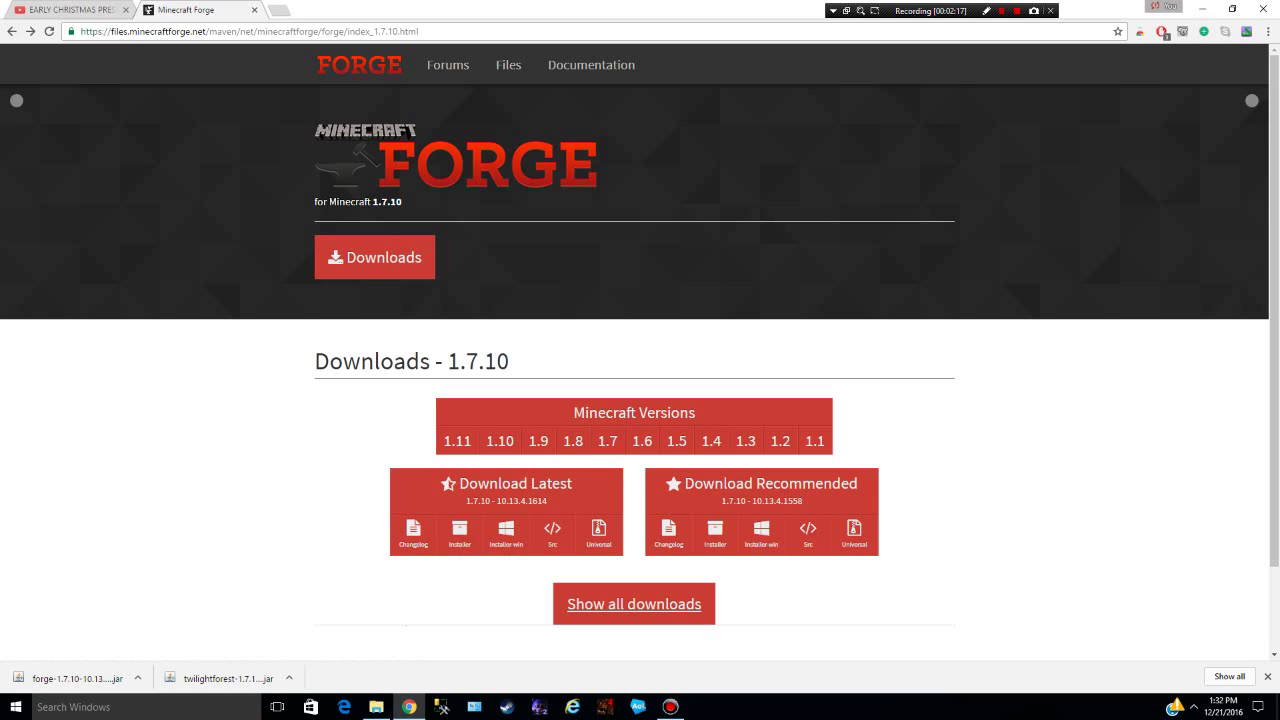
Step: Reduce the browser from full screen to a smaller window and move the File Explorer window up beside it
{"action": "left_click", "coordinate": [1232, 8]}
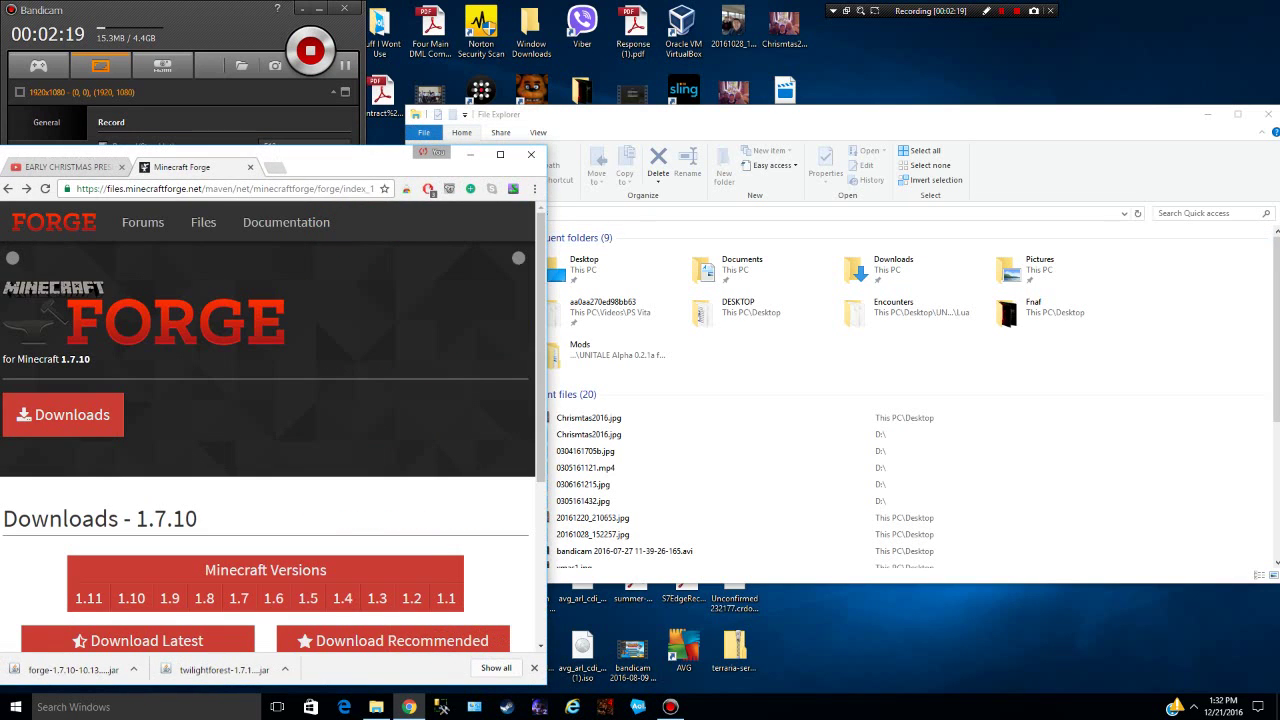
{"action": "left_click_drag", "start_coordinate": [798, 115], "coordinate": [872, 42]}
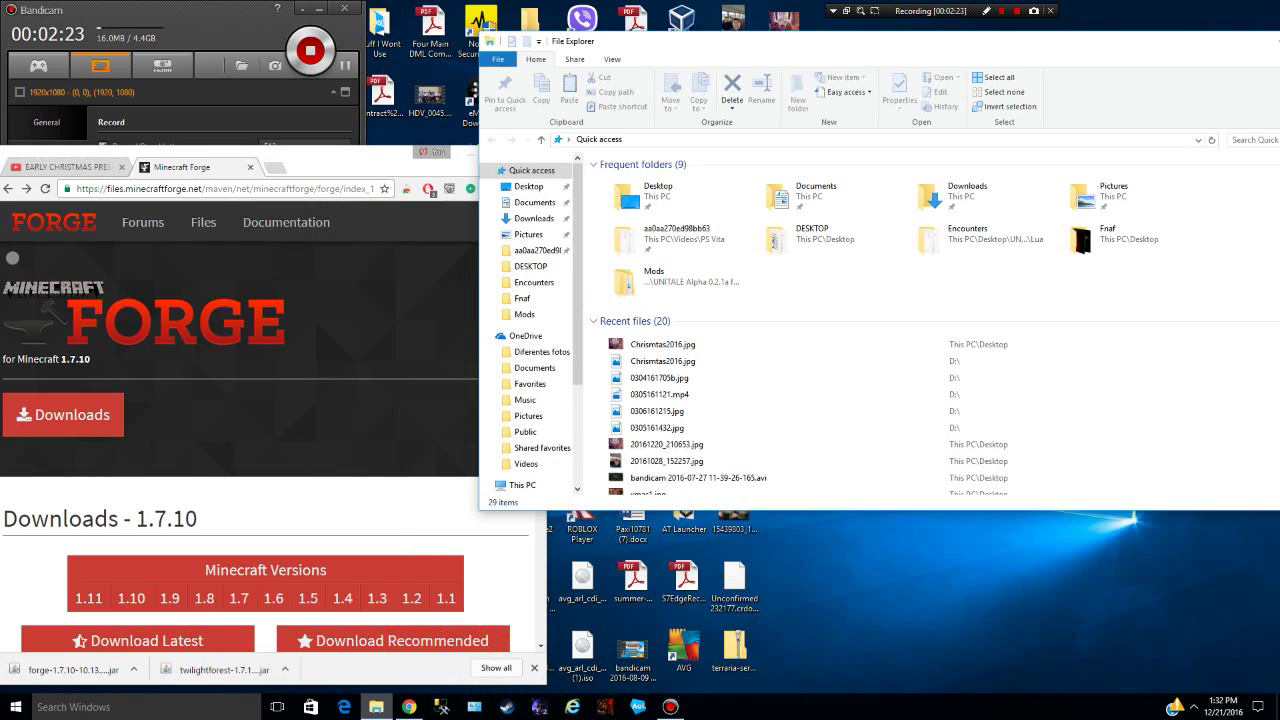
{"action": "mouse_move", "coordinate": [376, 706]}
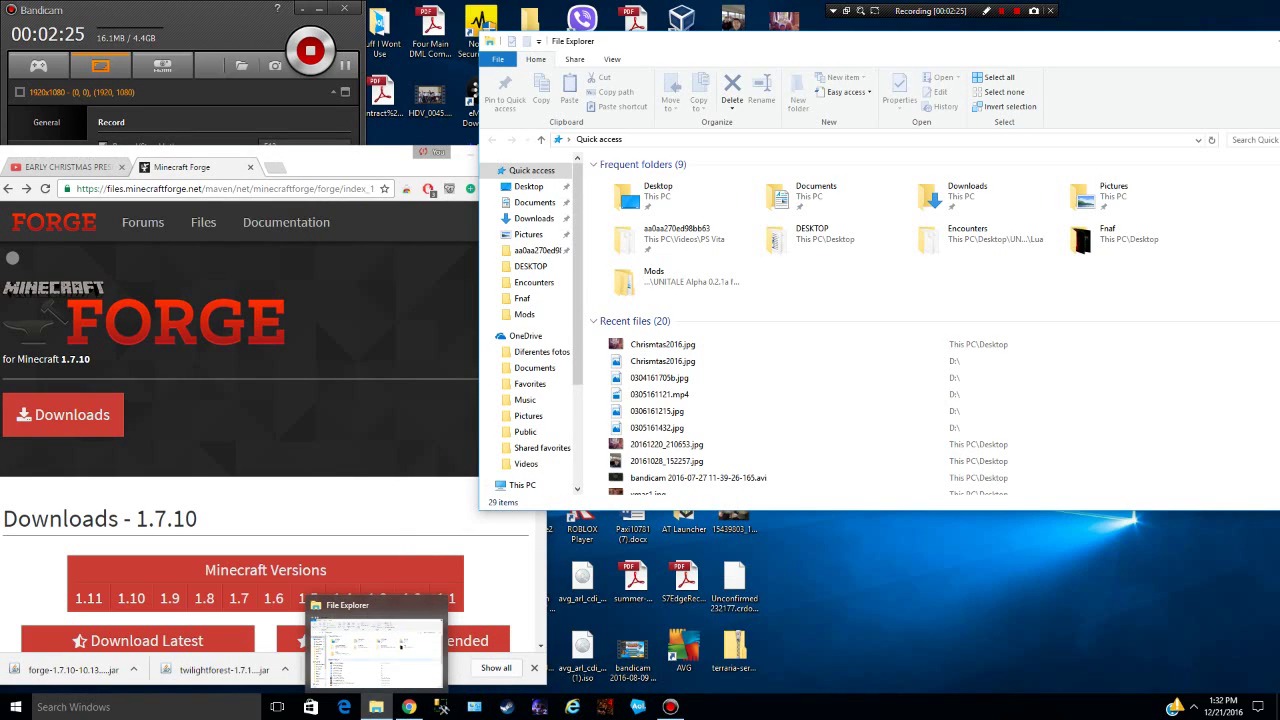
Step: Go to %appdata% in File Explorer and open the .minecraft folder
{"action": "left_click", "coordinate": [800, 140]}
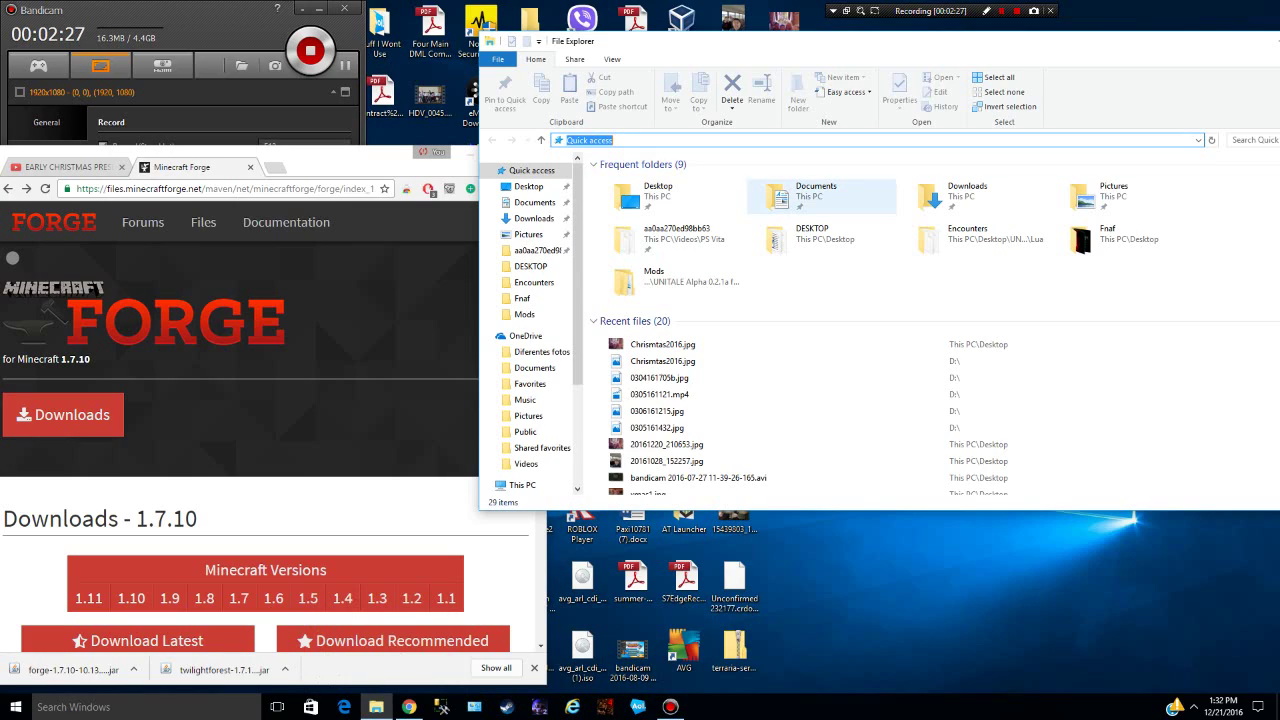
{"action": "key", "text": "BackSpace"}
{"action": "type", "text": "%appdata%"}
{"action": "key", "text": "Return"}
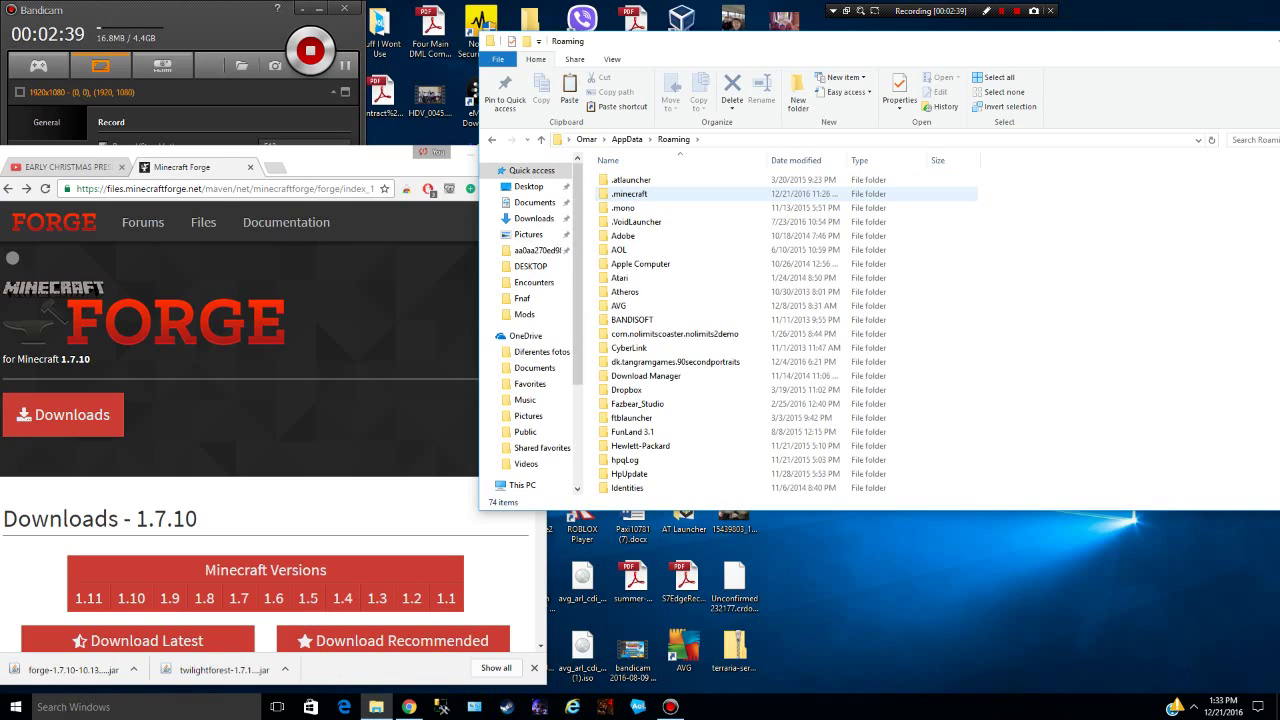
{"action": "double_click", "coordinate": [630, 193]}
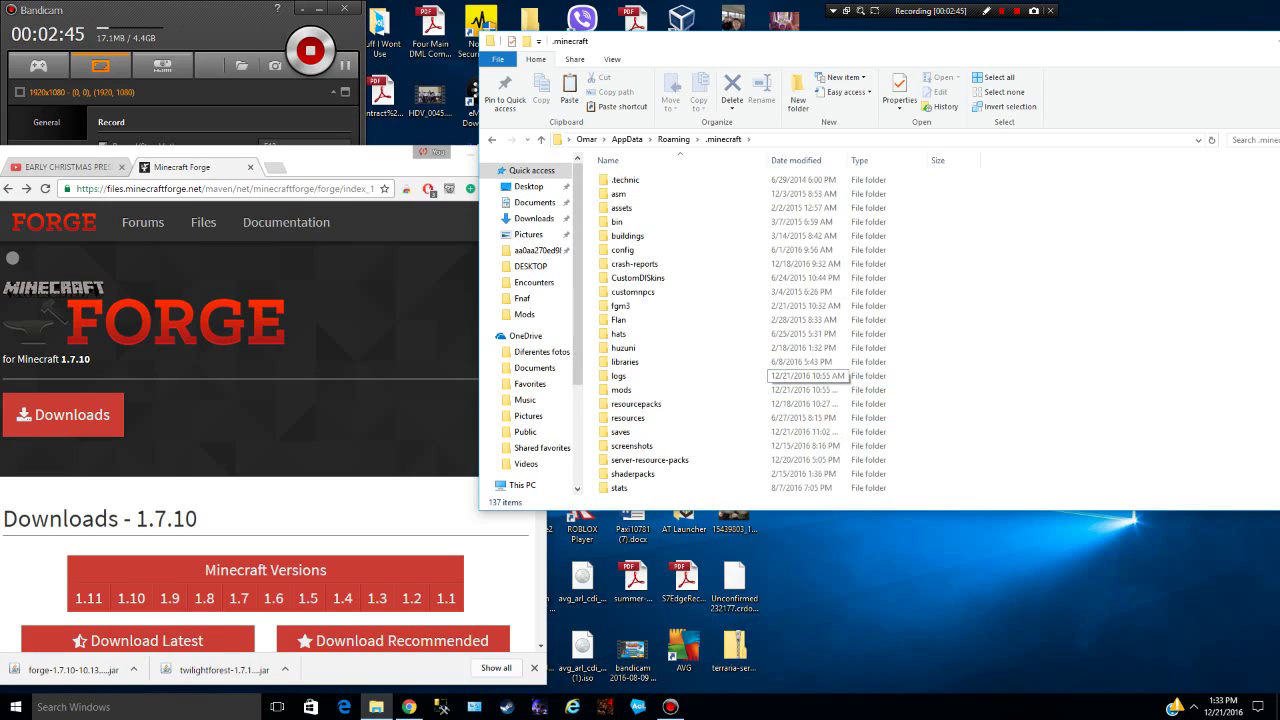
{"action": "right_click", "coordinate": [1125, 236]}
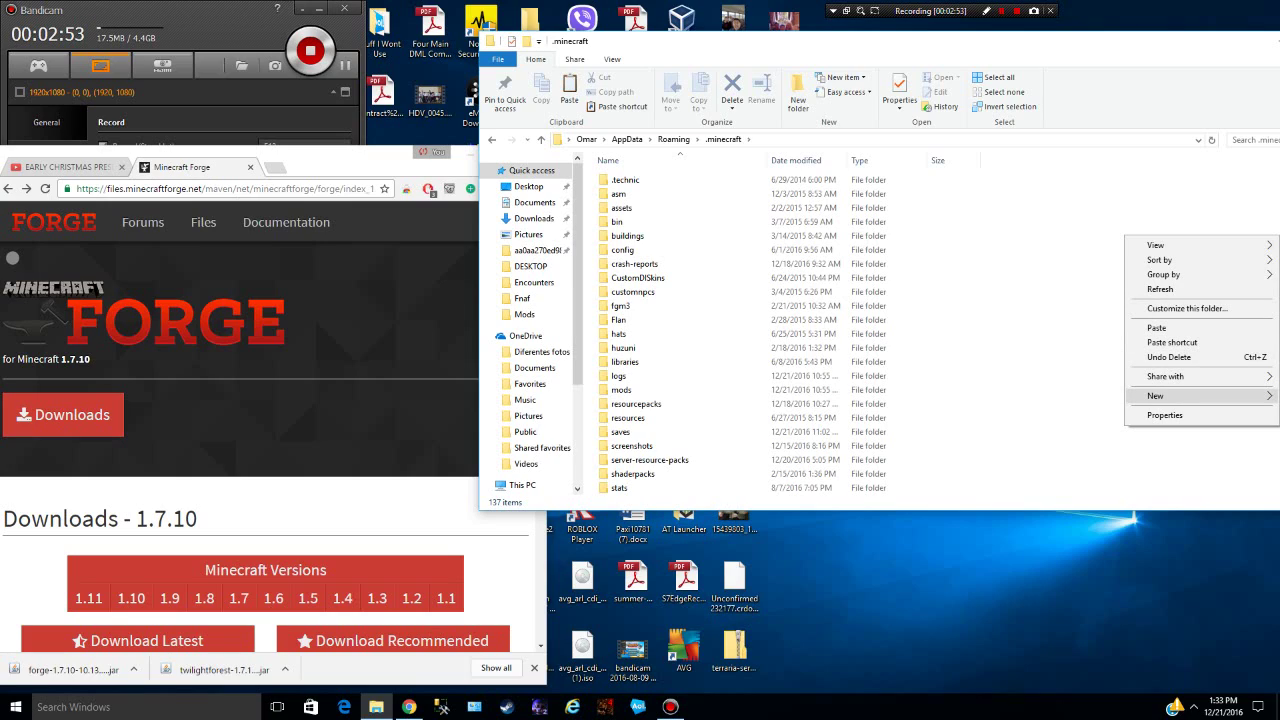
{"action": "mouse_move", "coordinate": [1160, 396]}
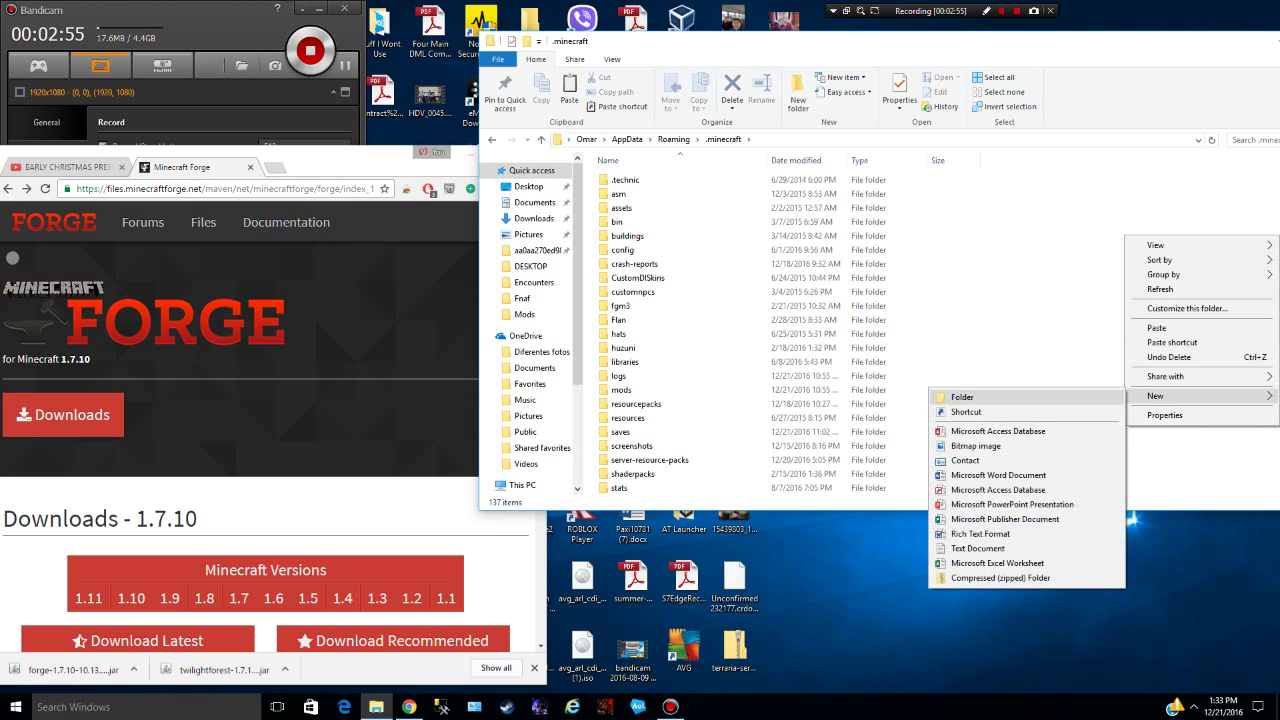
{"action": "left_click", "coordinate": [962, 397]}
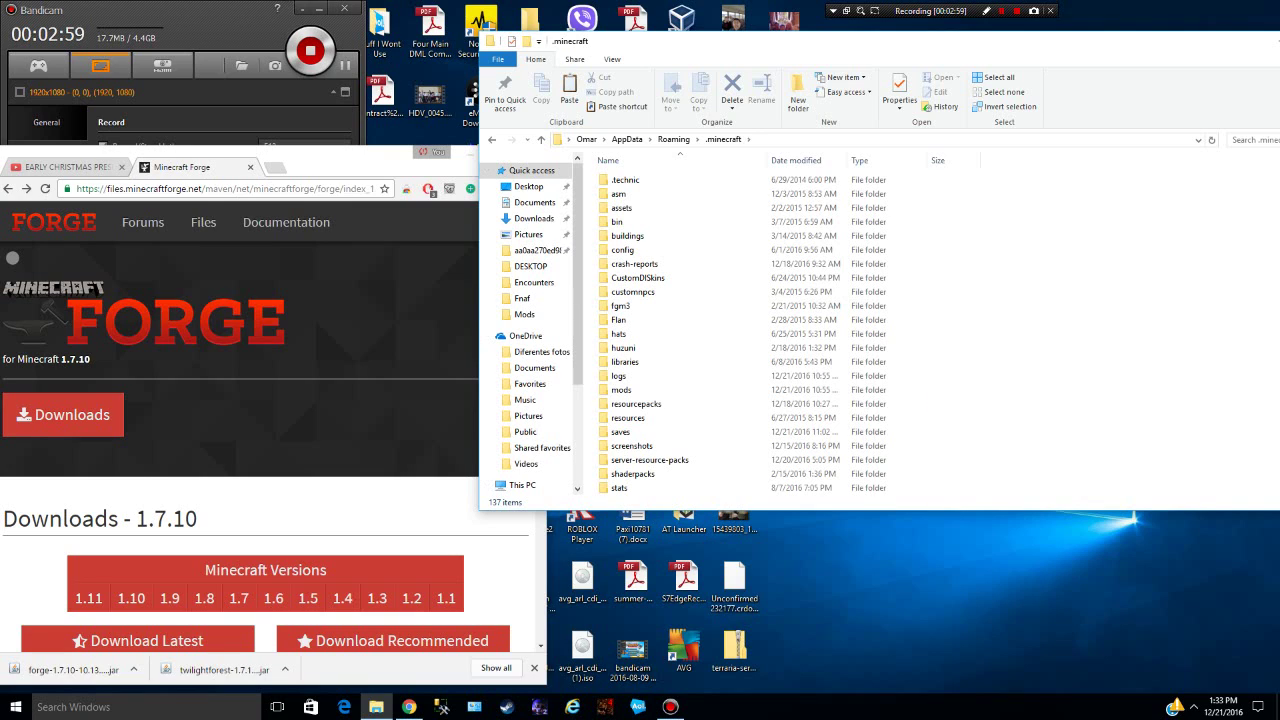
Step: Move the .minecraft window down out of the way and place the downloaded Forge 1.7.10 installer jar on the desktop
{"action": "mouse_move", "coordinate": [273, 598]}
{"action": "left_click_drag", "start_coordinate": [1203, 55], "coordinate": [1132, 656]}
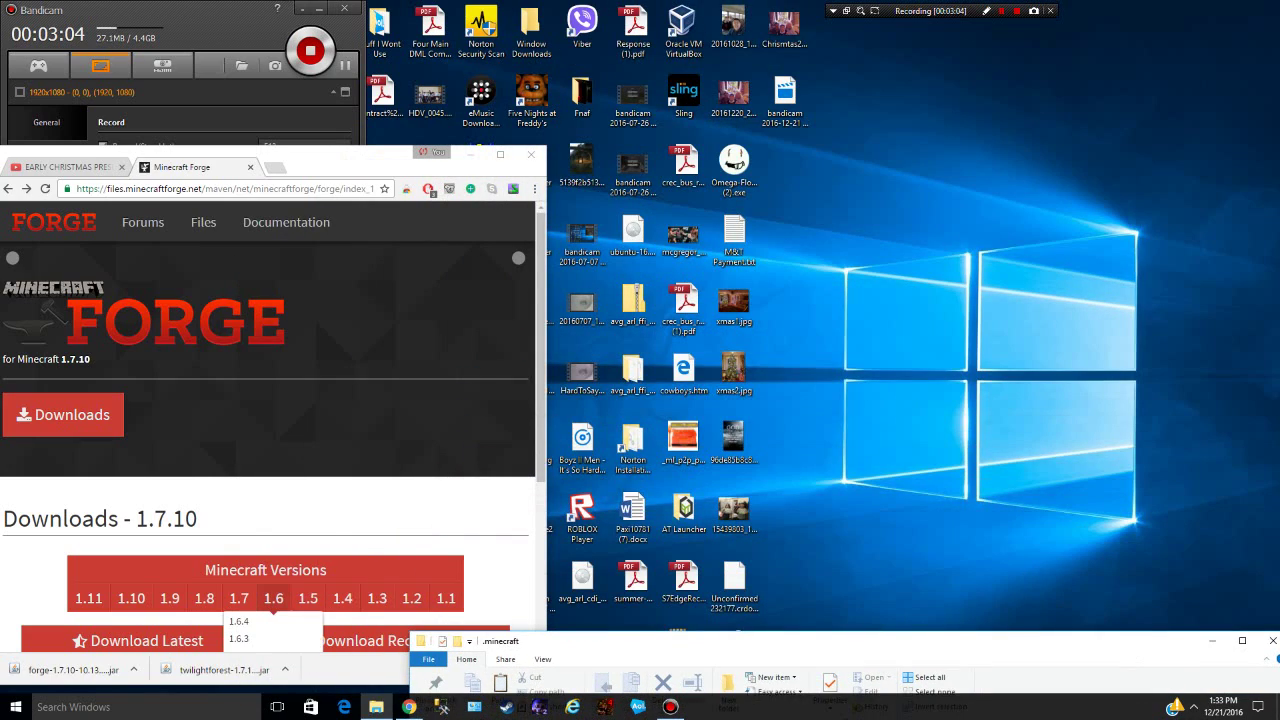
{"action": "left_click", "coordinate": [72, 669]}
{"action": "left_click_drag", "start_coordinate": [75, 669], "coordinate": [786, 170]}
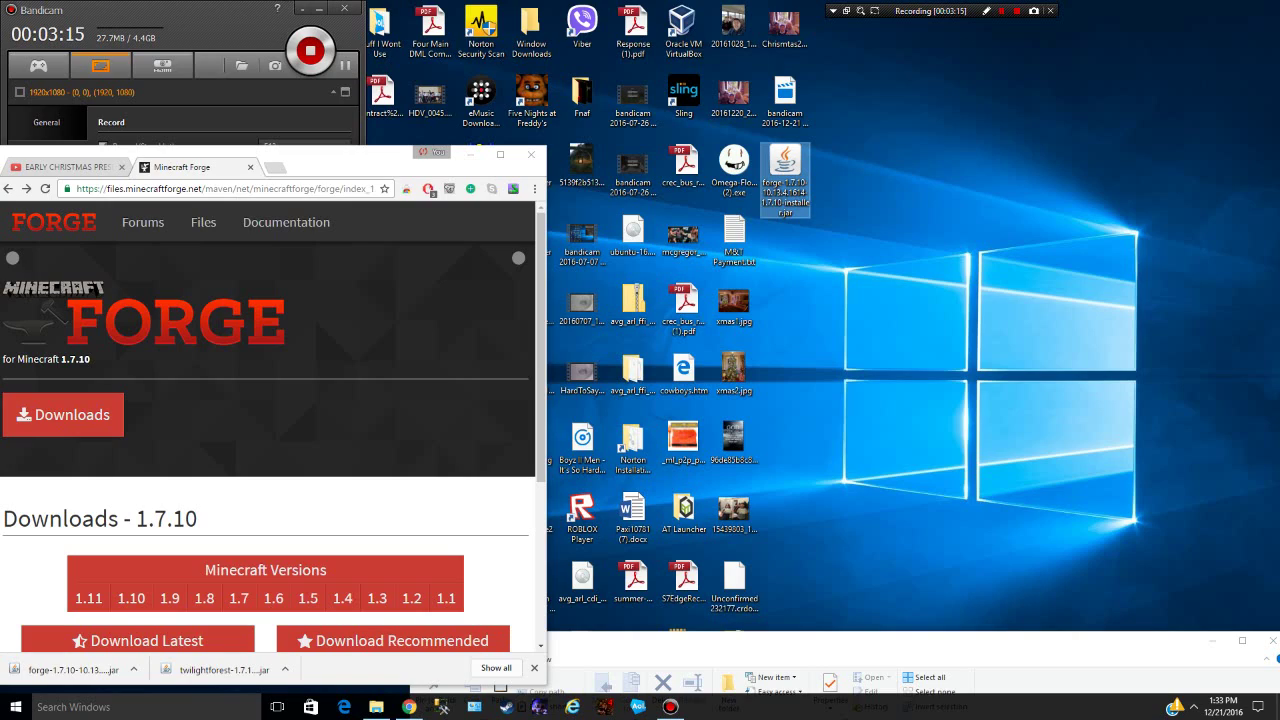
Step: Open the Forge installer, close it again, and delete both forge-1.7.10 files from the desktop
{"action": "key", "text": "Return"}
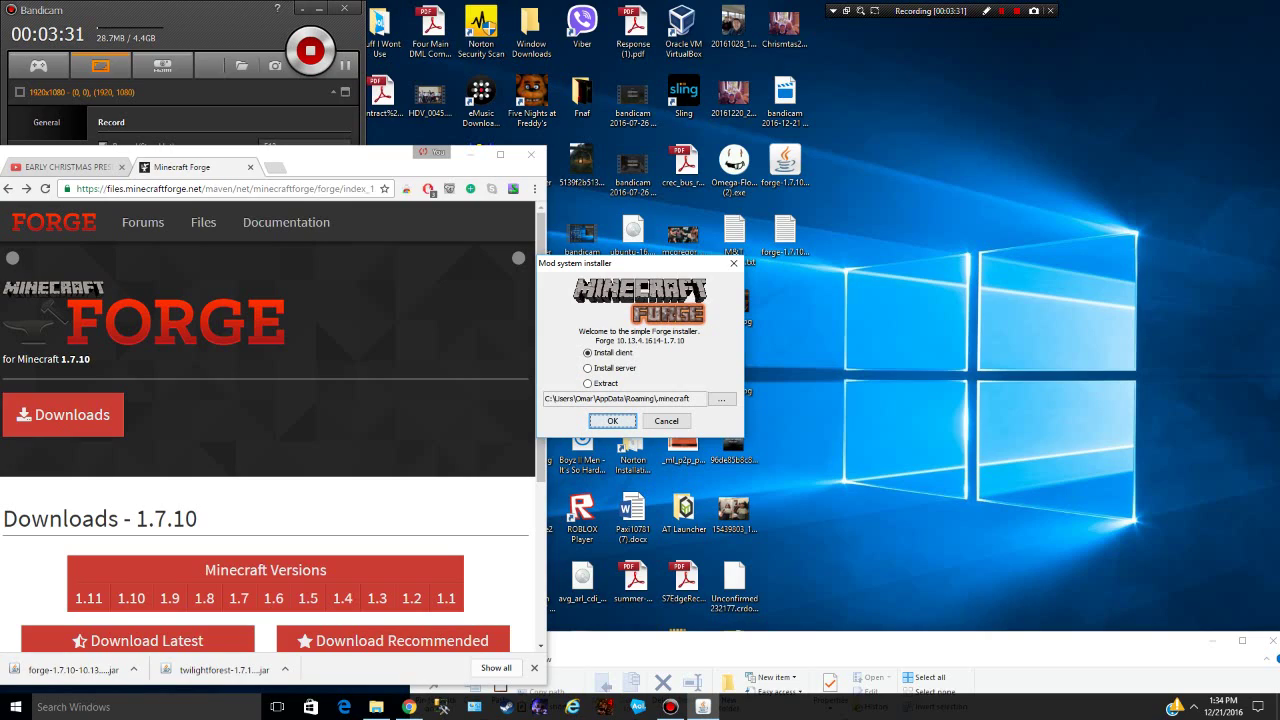
{"action": "left_click", "coordinate": [733, 263]}
{"action": "left_click_drag", "start_coordinate": [808, 318], "coordinate": [778, 126]}
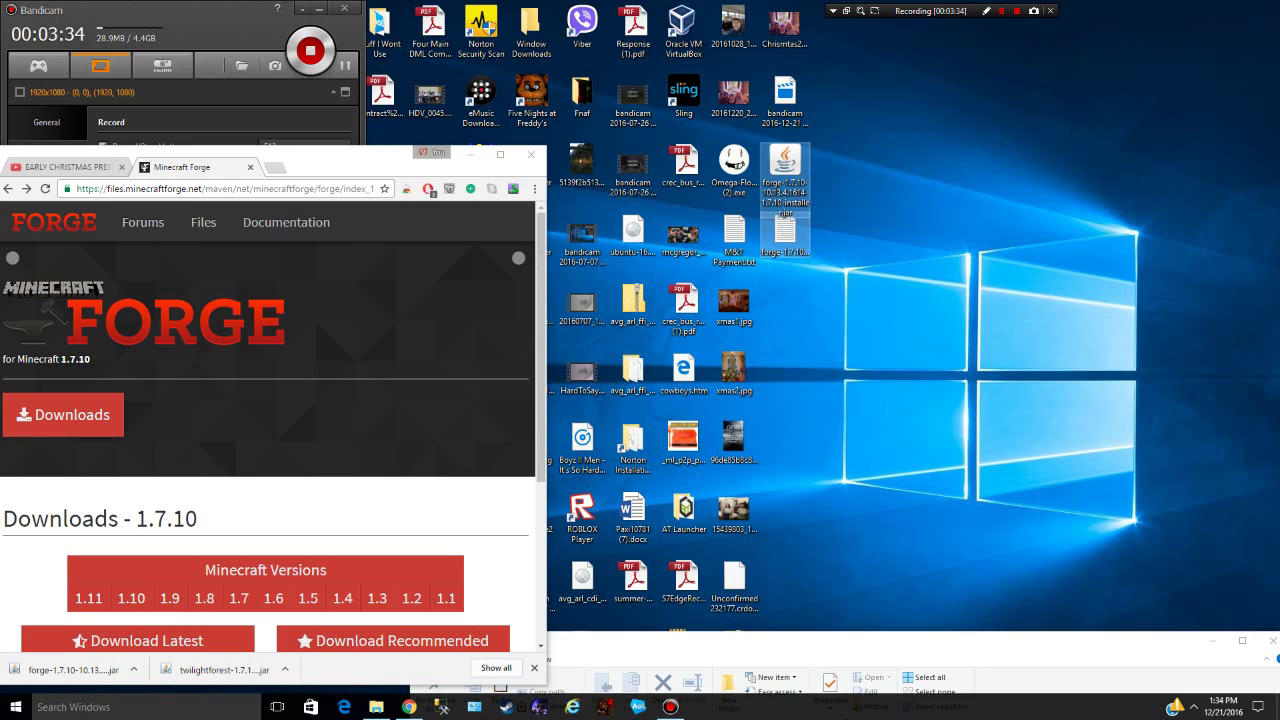
{"action": "right_click", "coordinate": [785, 168]}
{"action": "left_click", "coordinate": [840, 330]}
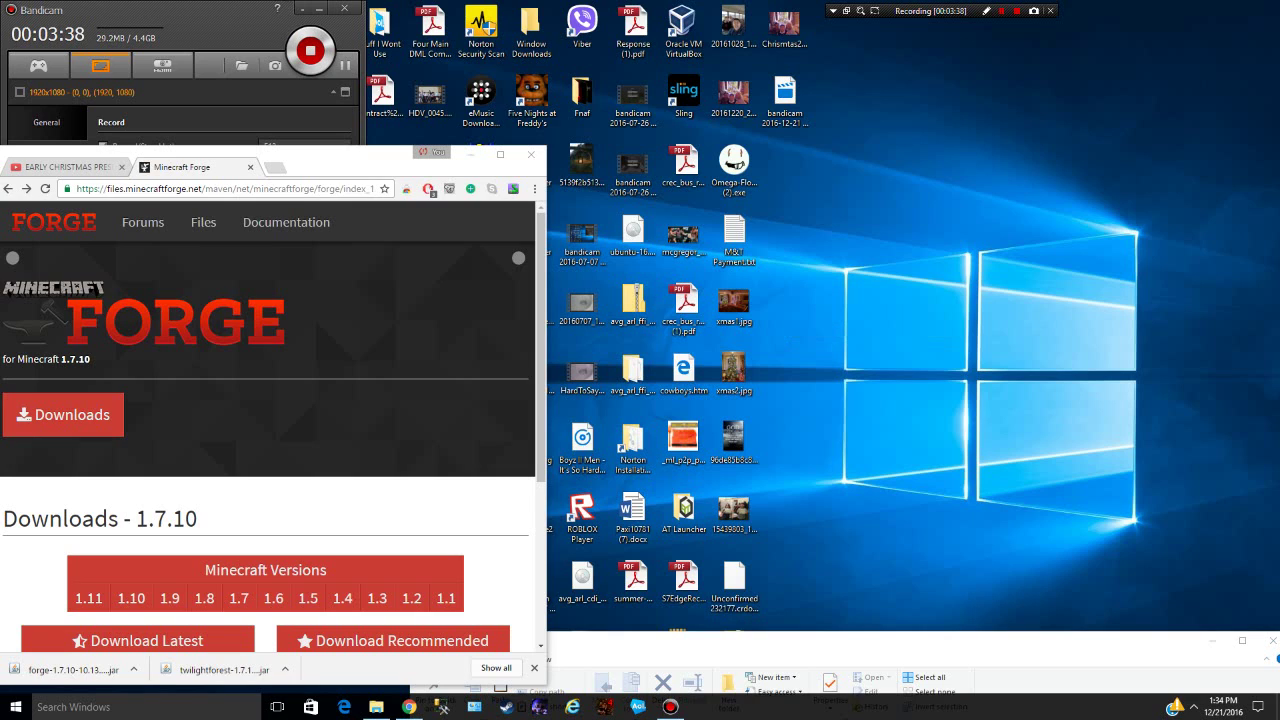
Step: Arrange the browser and .minecraft windows side by side and put the downloaded twilightforest-1.7.10 jar into the mods folder
{"action": "left_click_drag", "start_coordinate": [350, 156], "coordinate": [365, 93]}
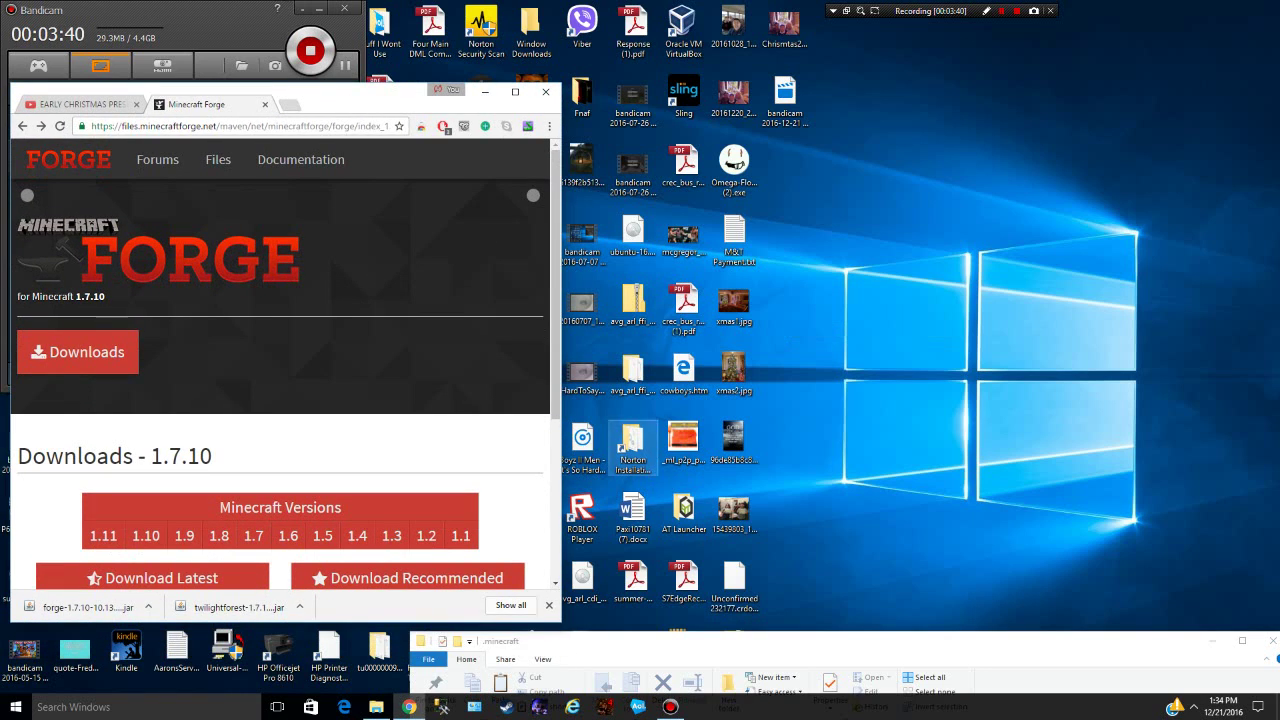
{"action": "left_click_drag", "start_coordinate": [700, 641], "coordinate": [773, 87]}
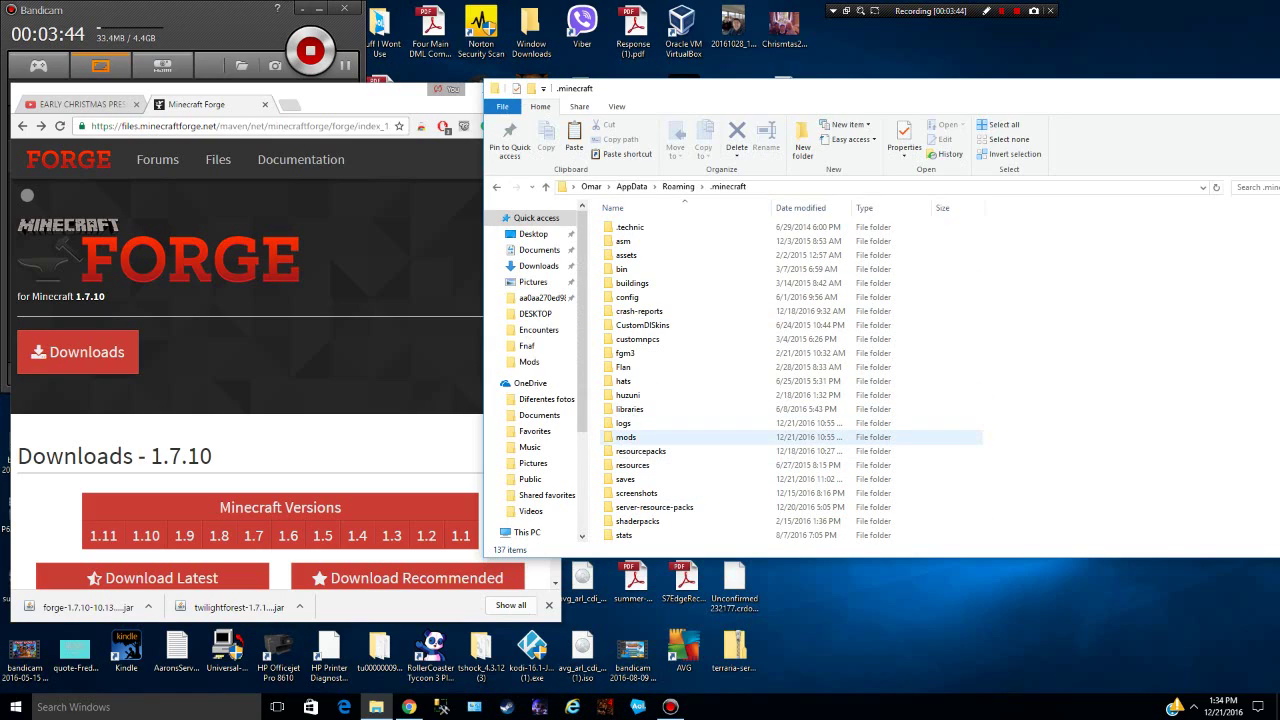
{"action": "double_click", "coordinate": [625, 437]}
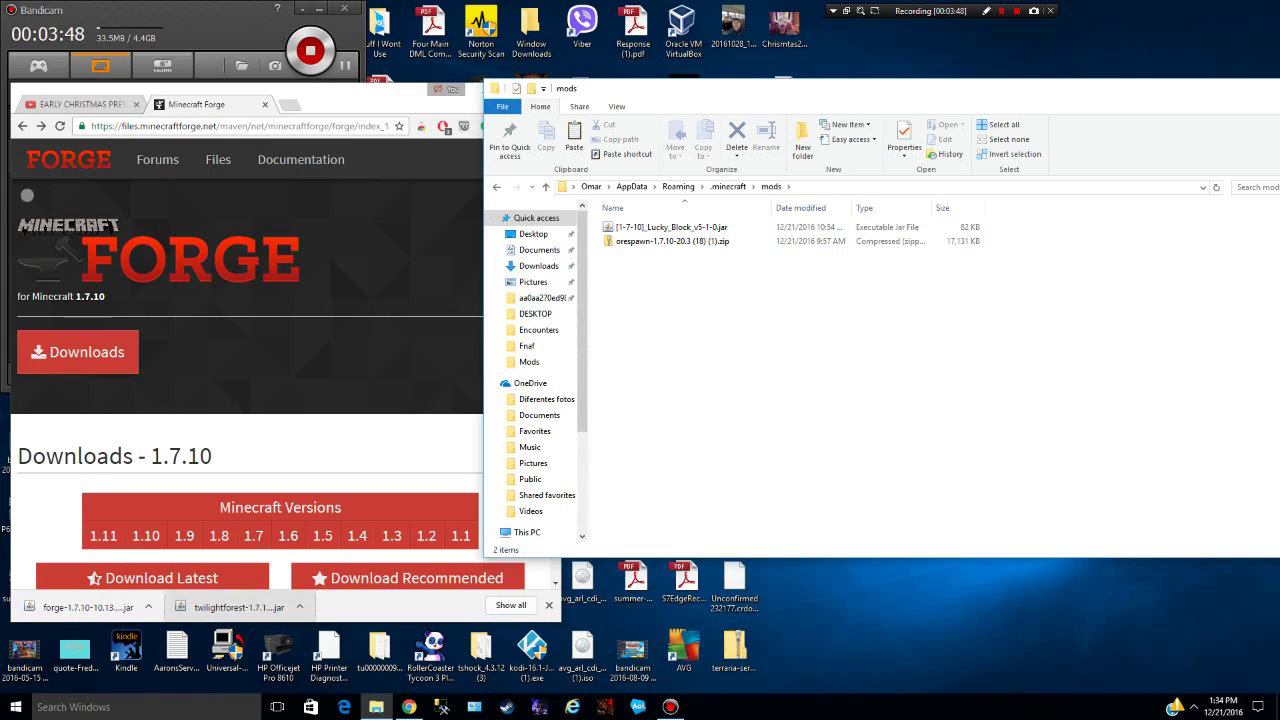
{"action": "left_click_drag", "start_coordinate": [239, 607], "coordinate": [780, 352]}
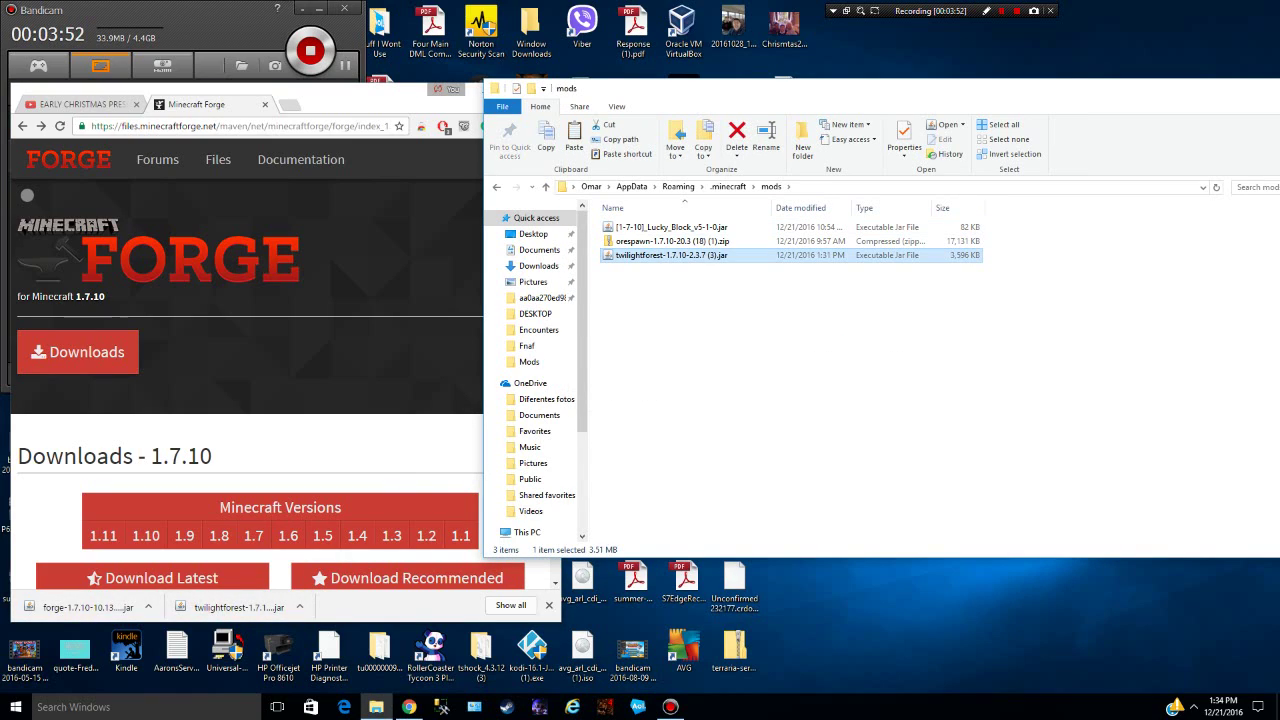
Step: Minimize the mods folder, the browser and the Bandicam window to clear the desktop
{"action": "left_click_drag", "start_coordinate": [885, 93], "coordinate": [570, 66]}
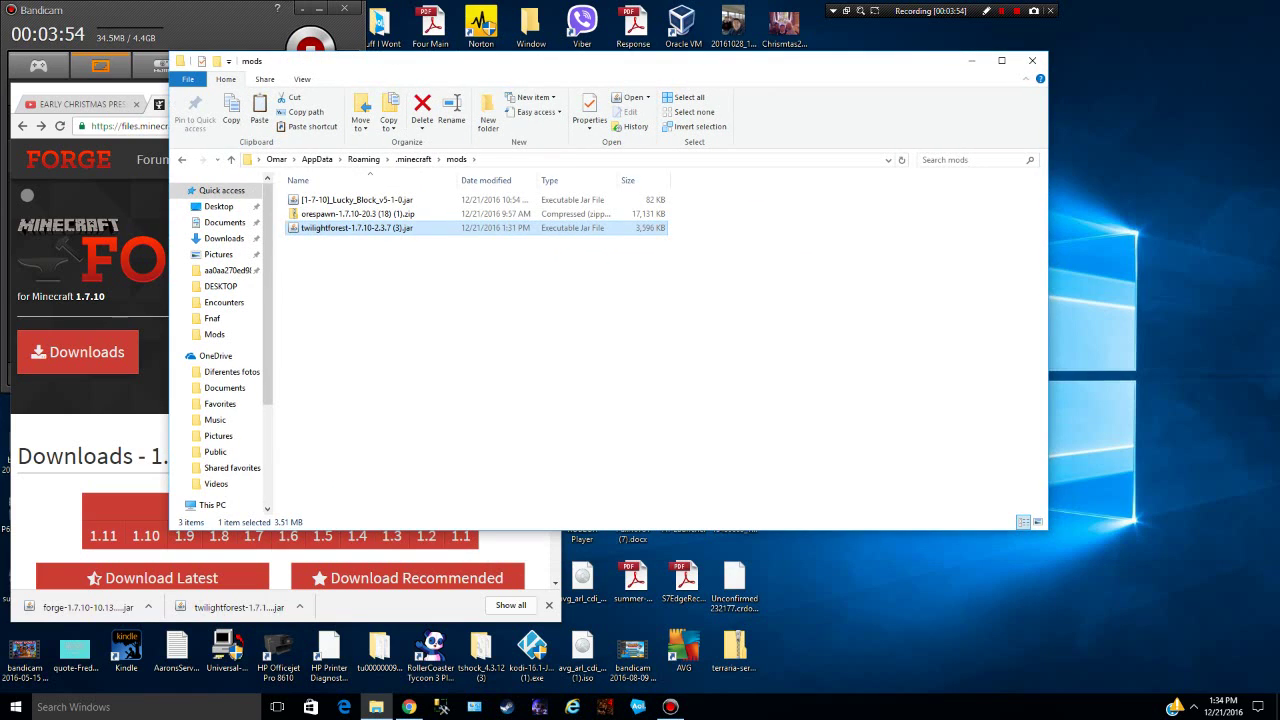
{"action": "left_click", "coordinate": [971, 61]}
{"action": "left_click", "coordinate": [484, 88]}
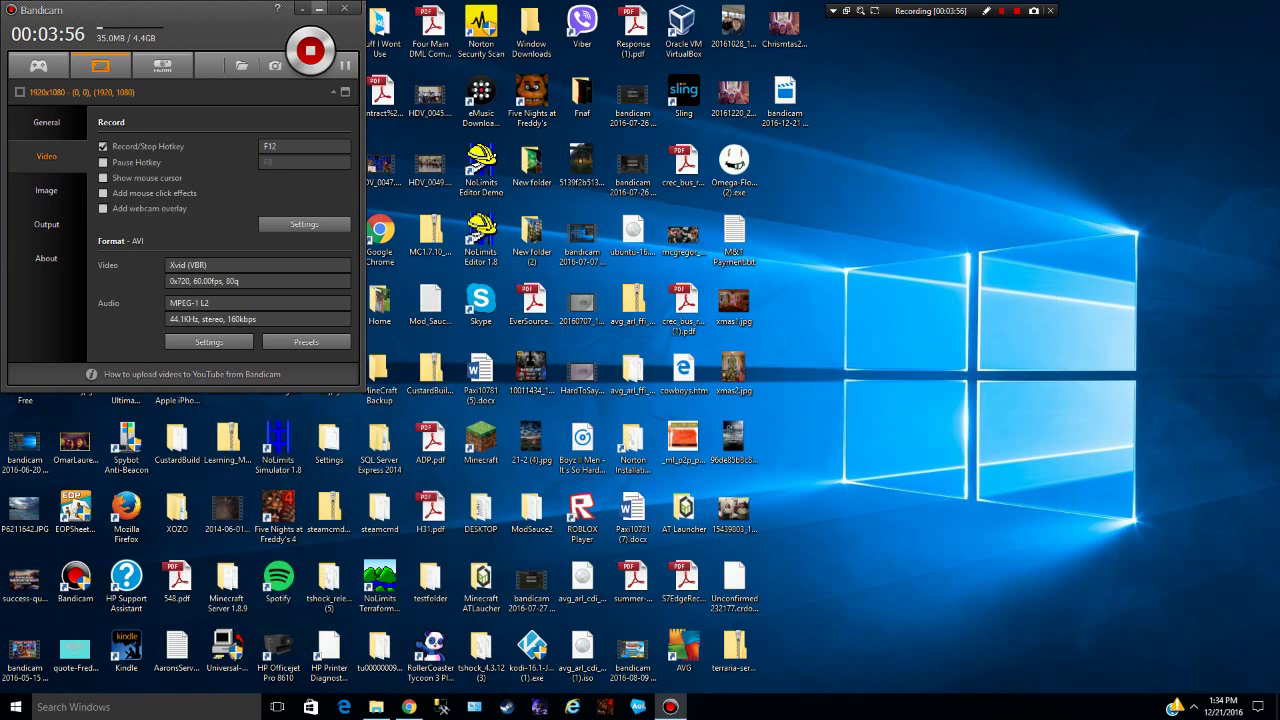
{"action": "left_click", "coordinate": [318, 9]}
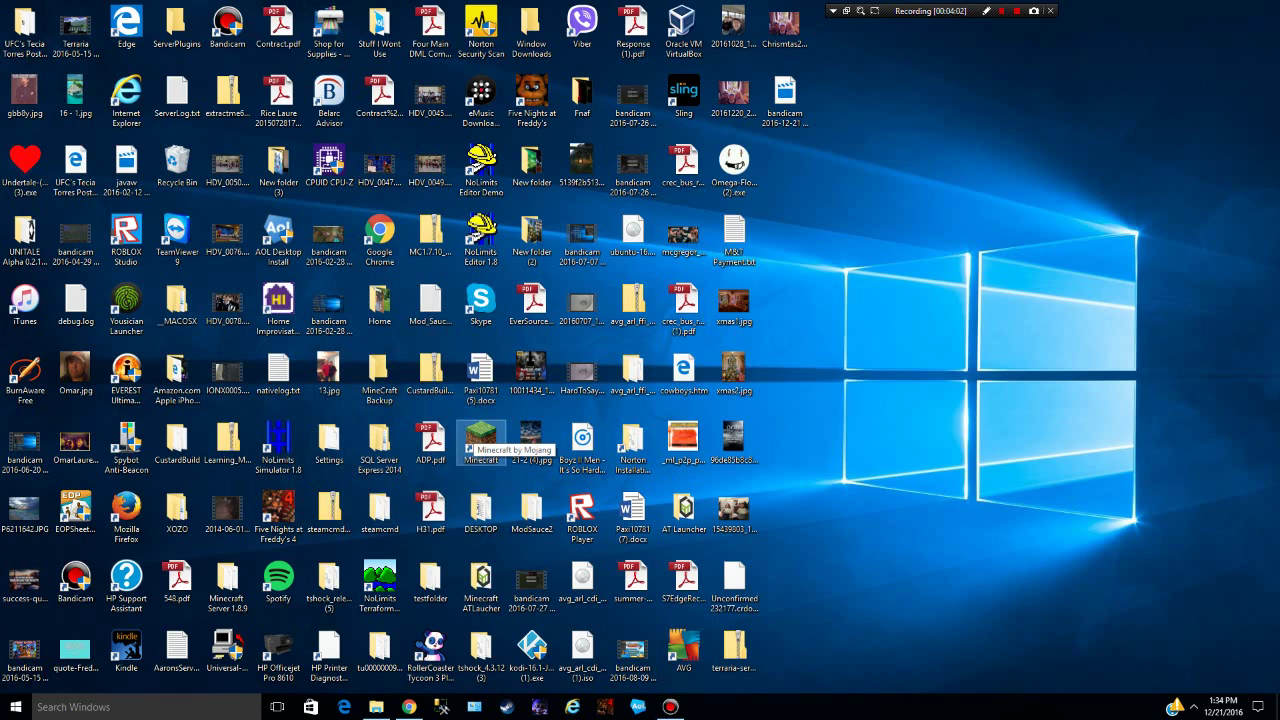
Step: Open the Minecraft launcher, set the current profile's version to release 1.7.10-Forge10.13.2.1291 and save the profile
{"action": "double_click", "coordinate": [480, 435]}
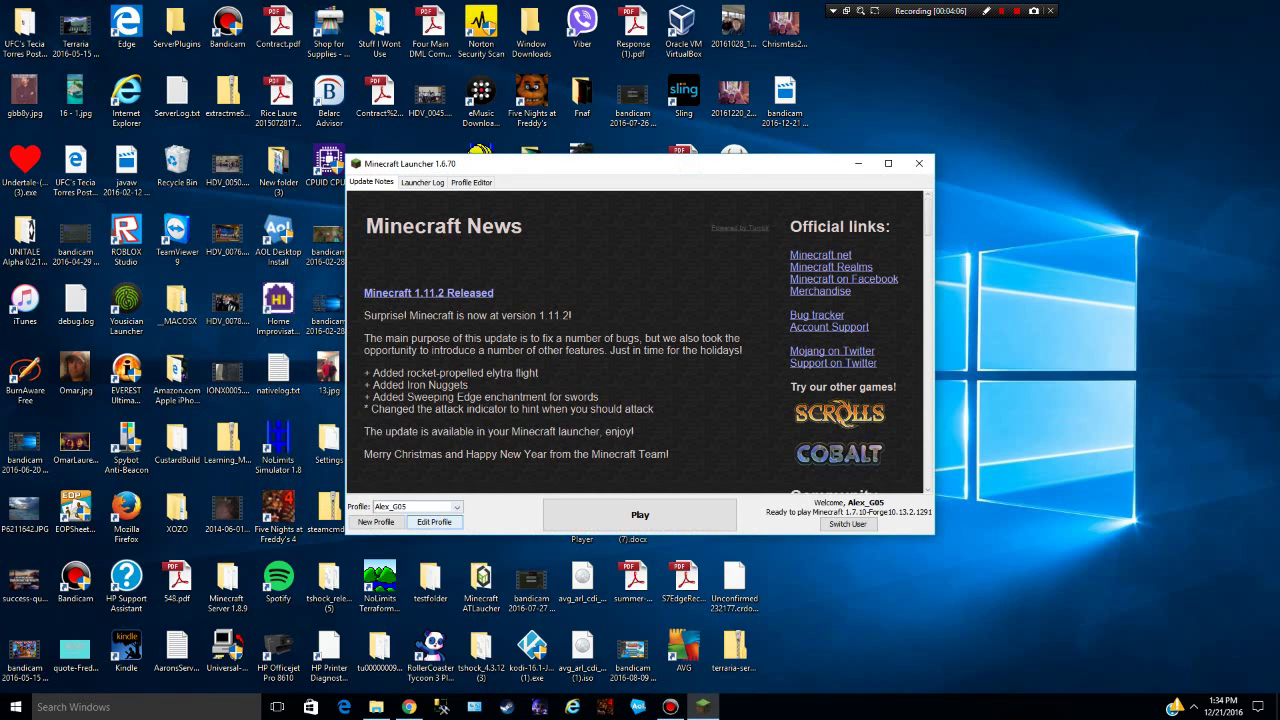
{"action": "left_click", "coordinate": [434, 521]}
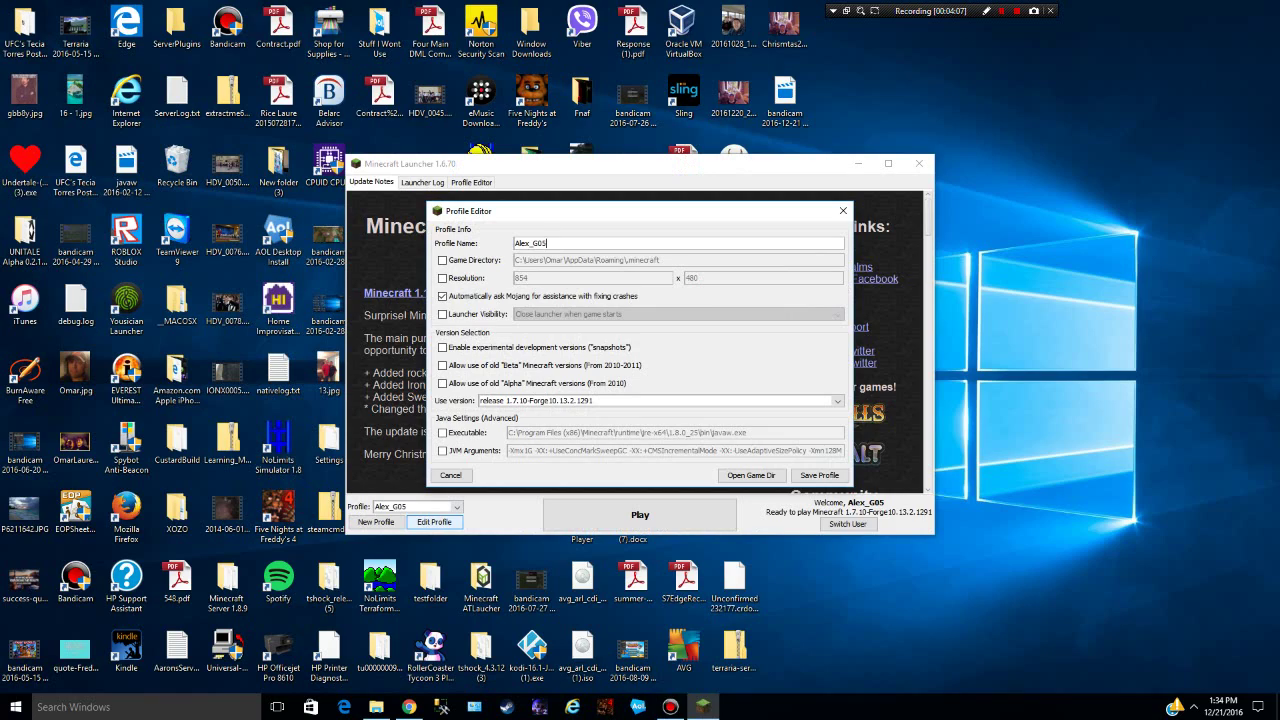
{"action": "left_click", "coordinate": [660, 400]}
{"action": "scroll", "coordinate": [660, 450], "scroll_direction": "up", "scroll_amount": 10}
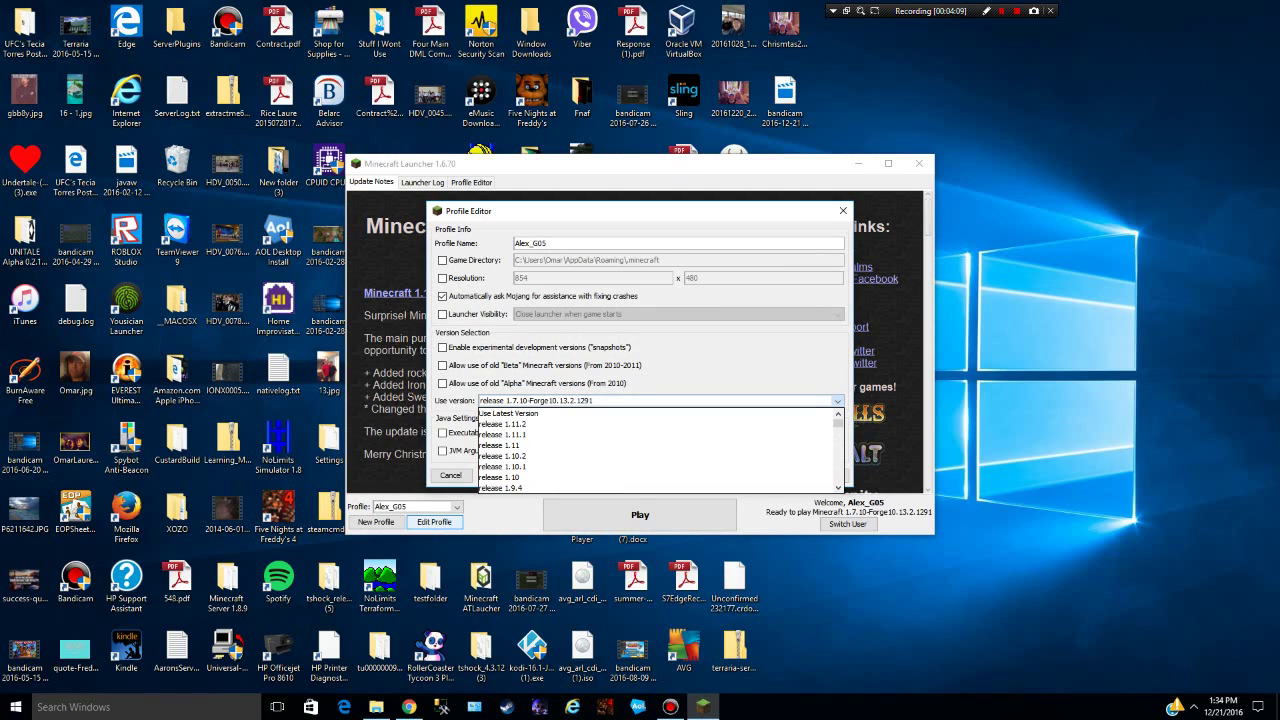
{"action": "left_click", "coordinate": [510, 413]}
{"action": "left_click", "coordinate": [837, 400]}
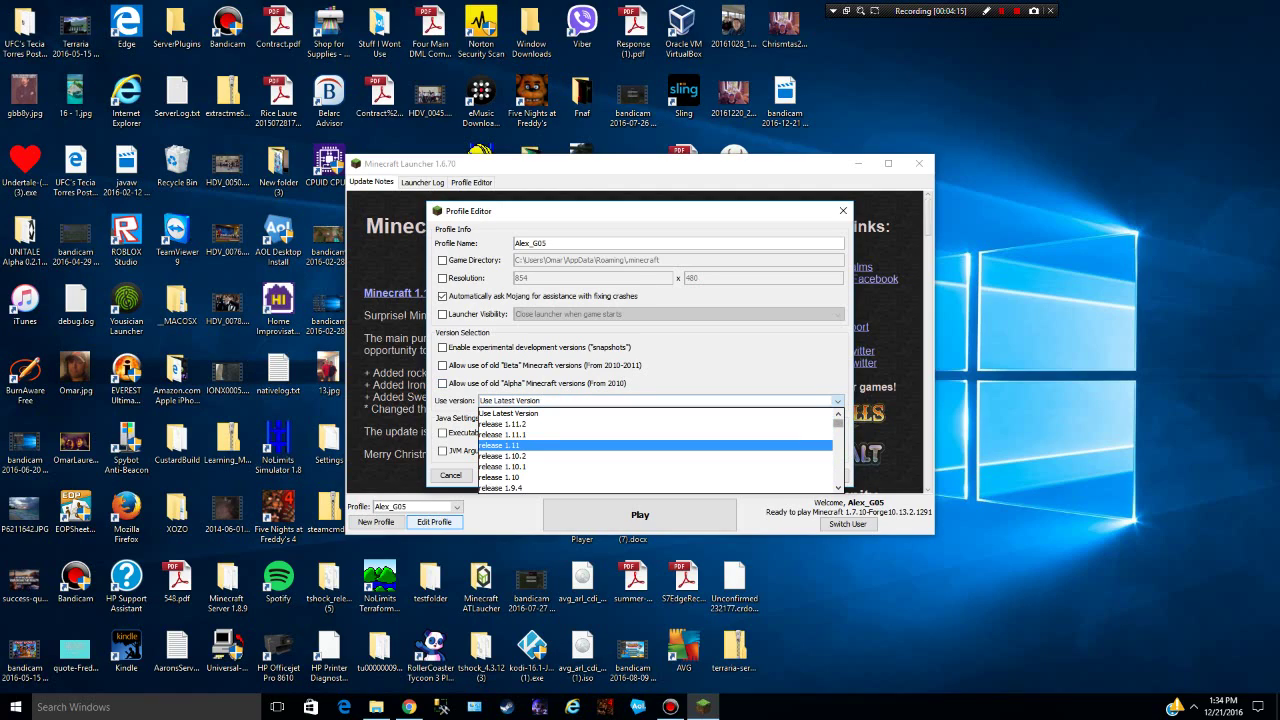
{"action": "scroll", "coordinate": [658, 450], "scroll_direction": "down", "scroll_amount": 6}
{"action": "scroll", "coordinate": [658, 450], "scroll_direction": "down", "scroll_amount": 5}
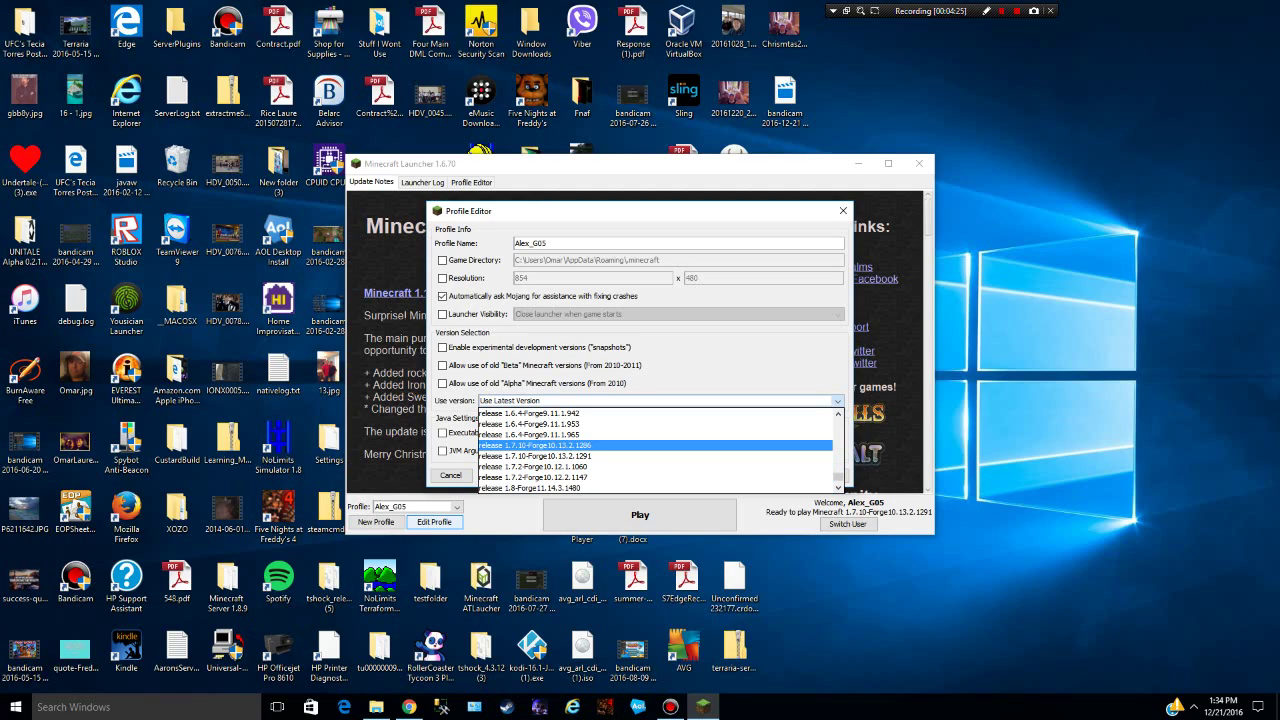
{"action": "left_click", "coordinate": [555, 456]}
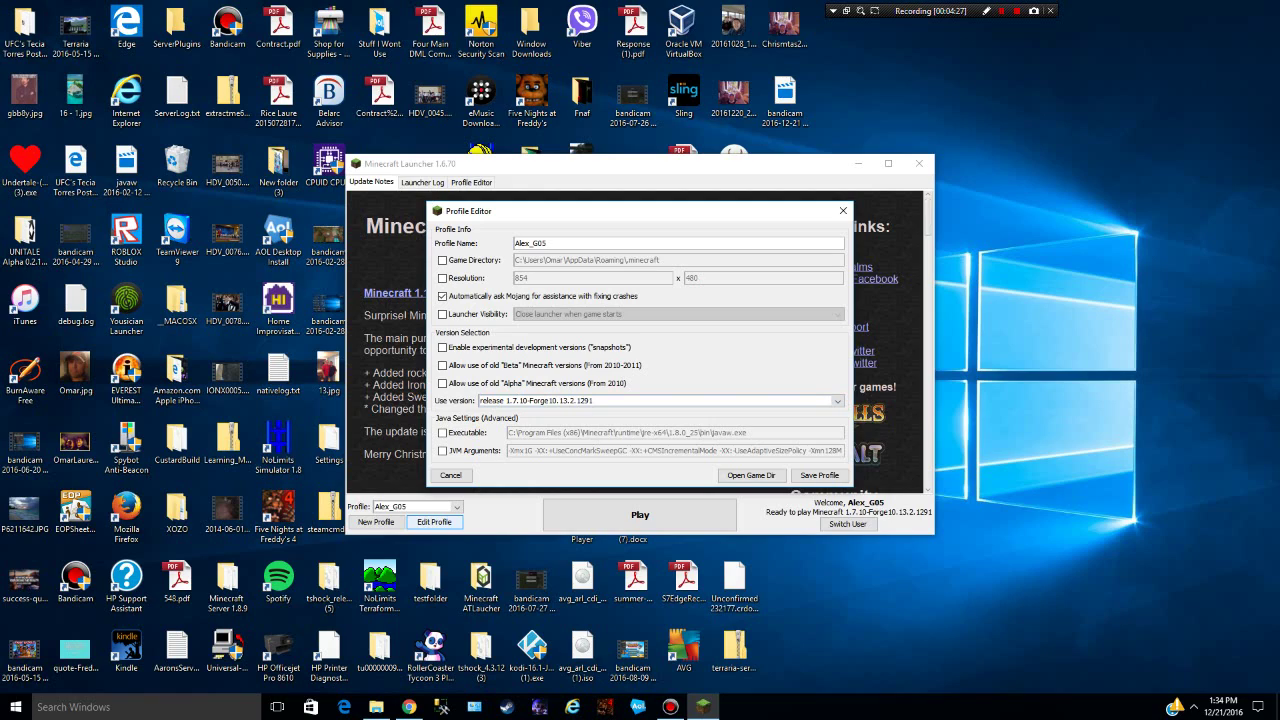
{"action": "left_click", "coordinate": [819, 475]}
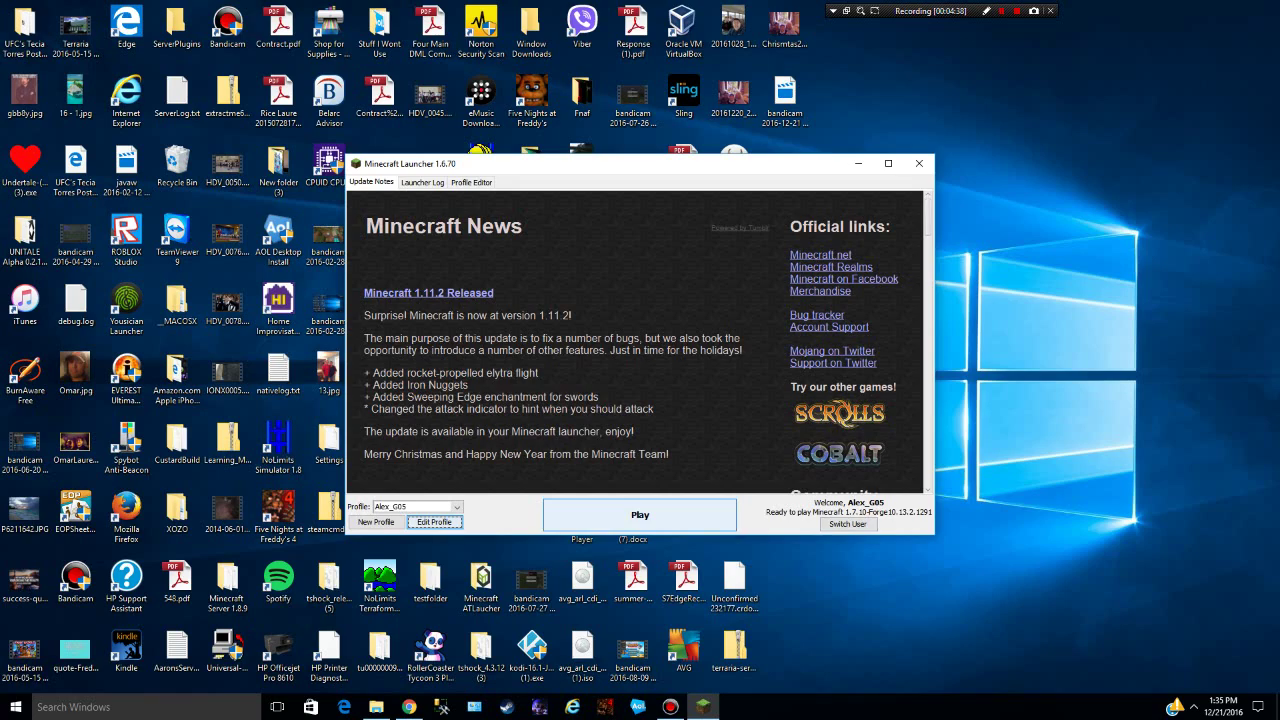
Step: Launch the game and check the mod list for The Twilight Forest, returning to the title screen
{"action": "left_click", "coordinate": [640, 515]}
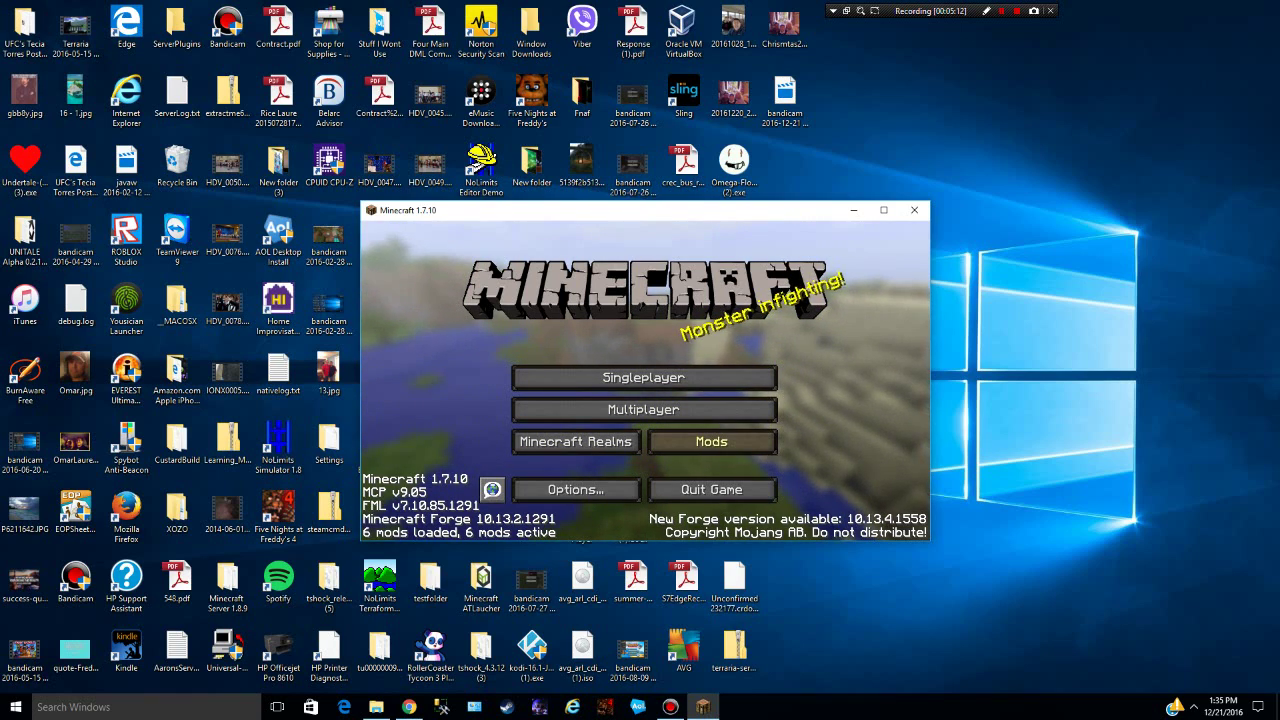
{"action": "left_click", "coordinate": [711, 441]}
{"action": "scroll", "coordinate": [450, 360], "scroll_direction": "down", "scroll_amount": 3}
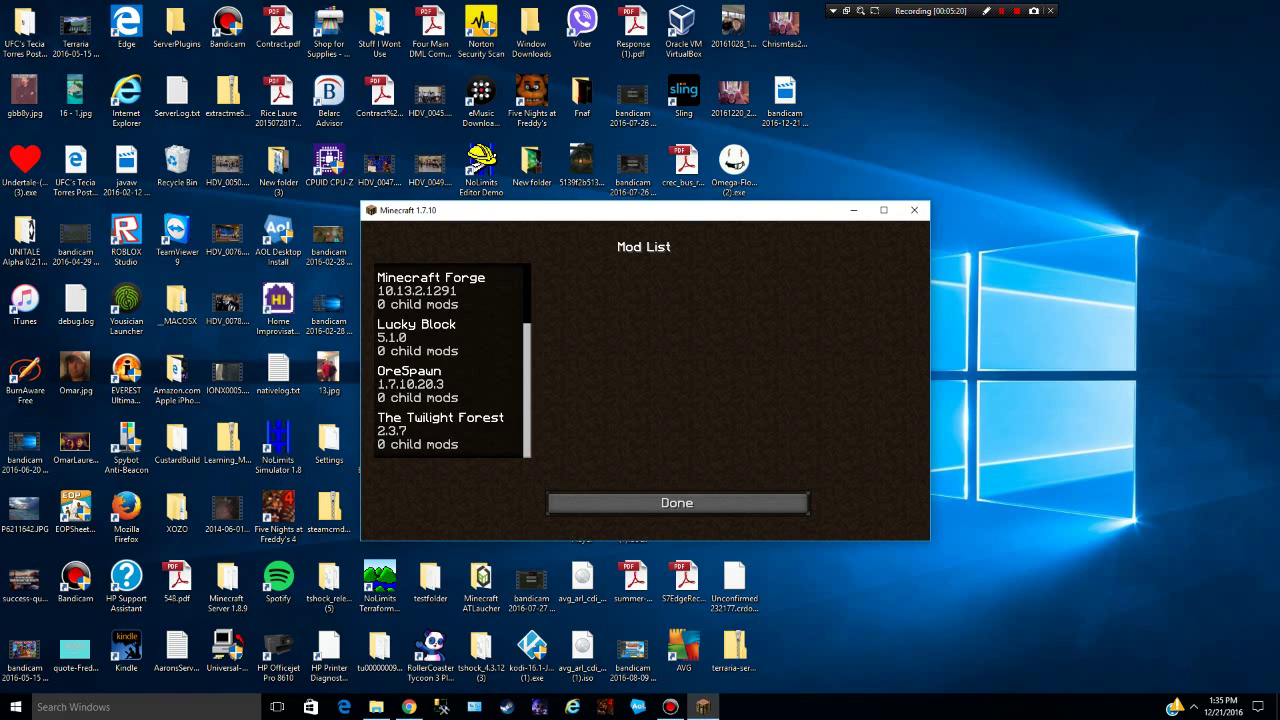
{"action": "left_click", "coordinate": [676, 502]}
Step: Start a new singleplayer world with Creative game mode and a superflat world type
{"action": "left_click", "coordinate": [644, 376]}
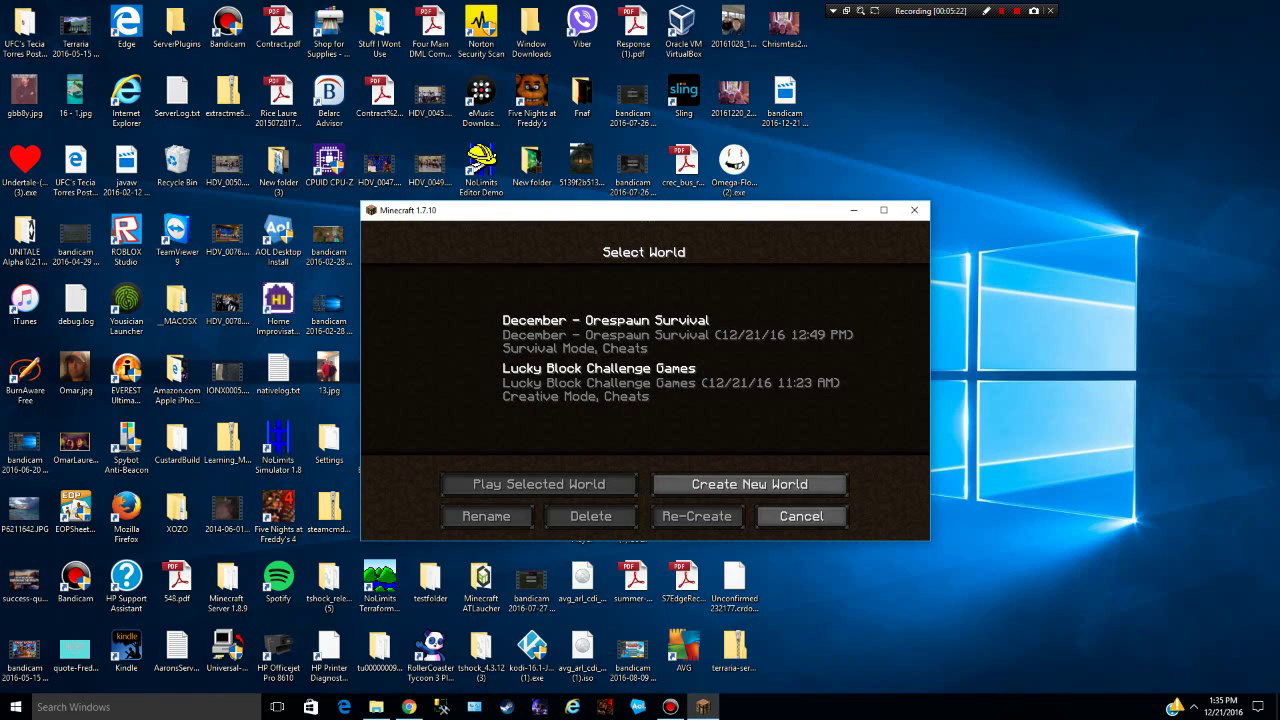
{"action": "left_click", "coordinate": [700, 483]}
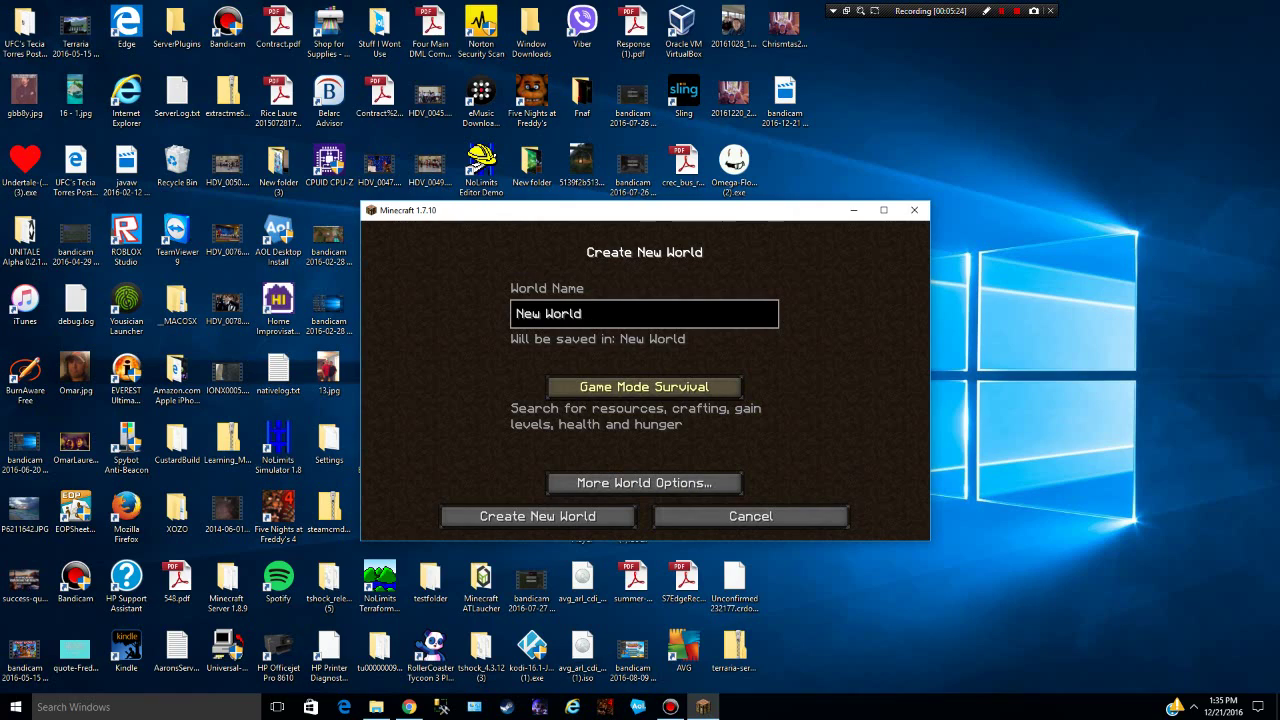
{"action": "left_click", "coordinate": [644, 387]}
{"action": "left_click", "coordinate": [644, 387]}
{"action": "left_click", "coordinate": [644, 483]}
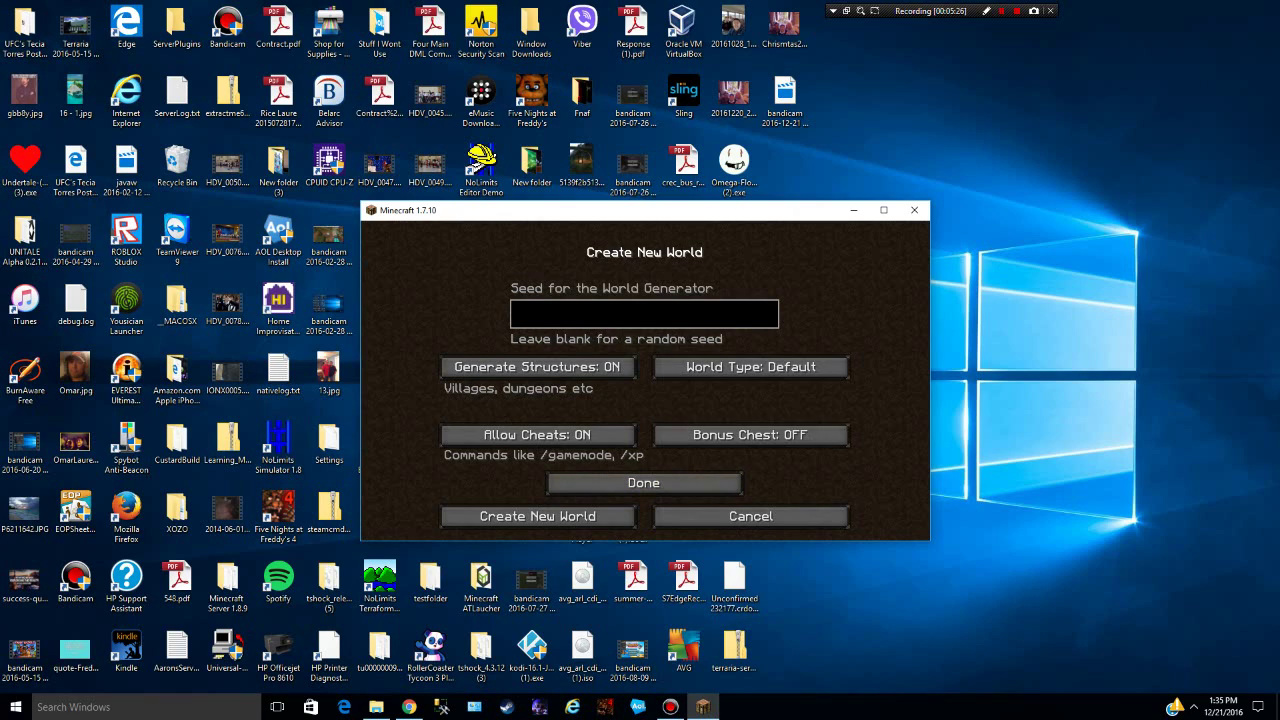
{"action": "left_click", "coordinate": [751, 367]}
{"action": "left_click", "coordinate": [644, 483]}
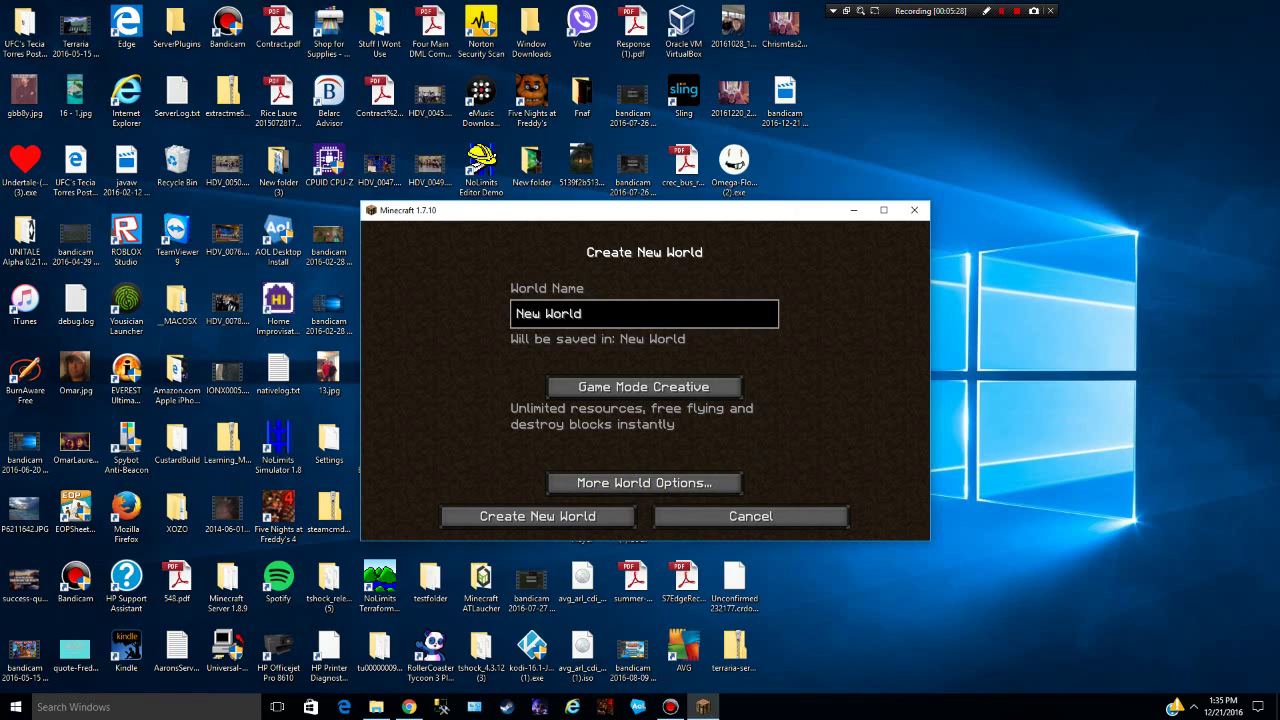
Step: Name the new world Mod Tutorial and create it
{"action": "key", "text": "BackSpace"}
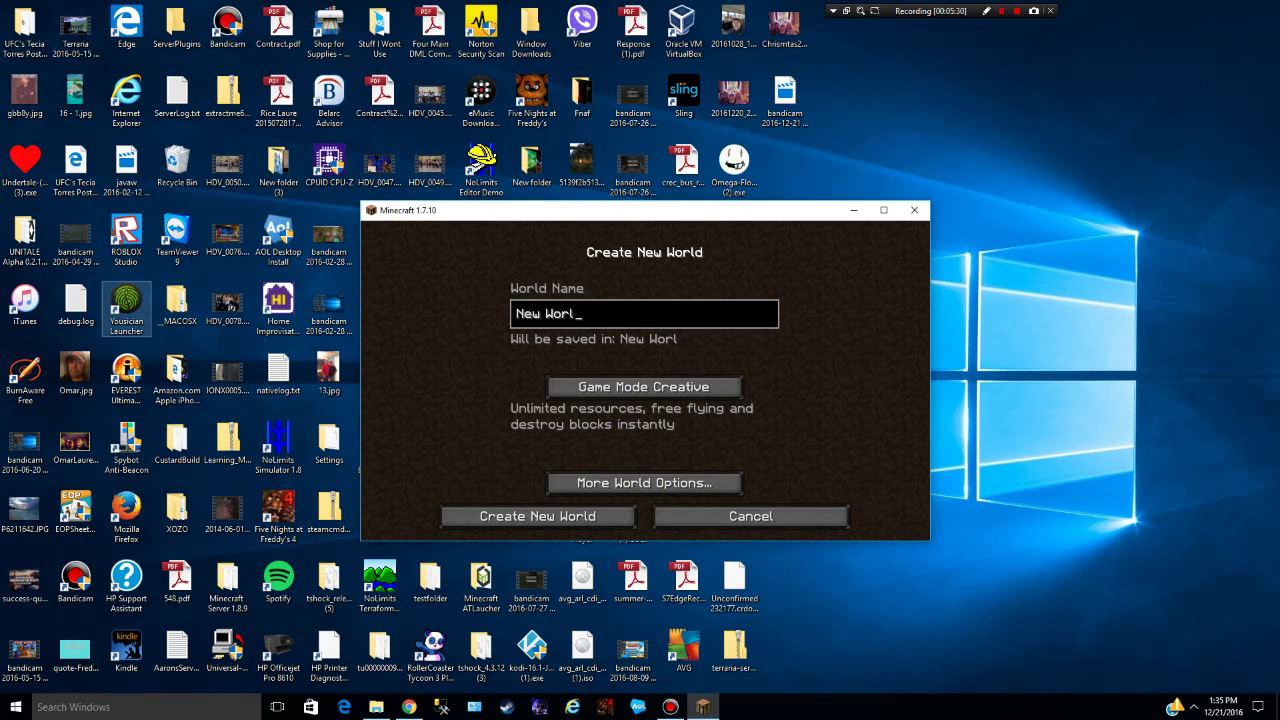
{"action": "key", "text": "BackSpace"}
{"action": "key", "text": "BackSpace"}
{"action": "key", "text": "BackSpace"}
{"action": "key", "text": "BackSpace"}
{"action": "key", "text": "BackSpace"}
{"action": "key", "text": "BackSpace"}
{"action": "key", "text": "BackSpace"}
{"action": "key", "text": "BackSpace"}
{"action": "type", "text": "Modd"}
{"action": "key", "text": "BackSpace"}
{"action": "type", "text": "Tutorial"}
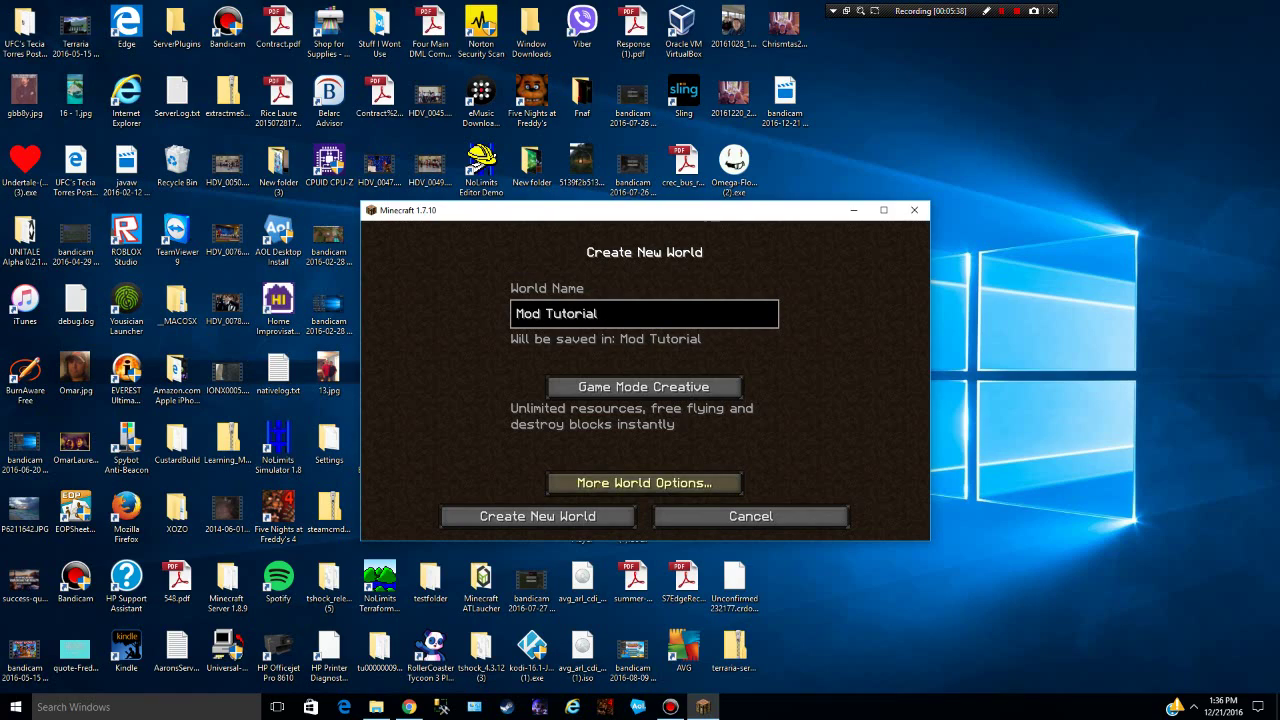
{"action": "left_click", "coordinate": [644, 483]}
{"action": "left_click", "coordinate": [640, 483]}
{"action": "left_click", "coordinate": [537, 516]}
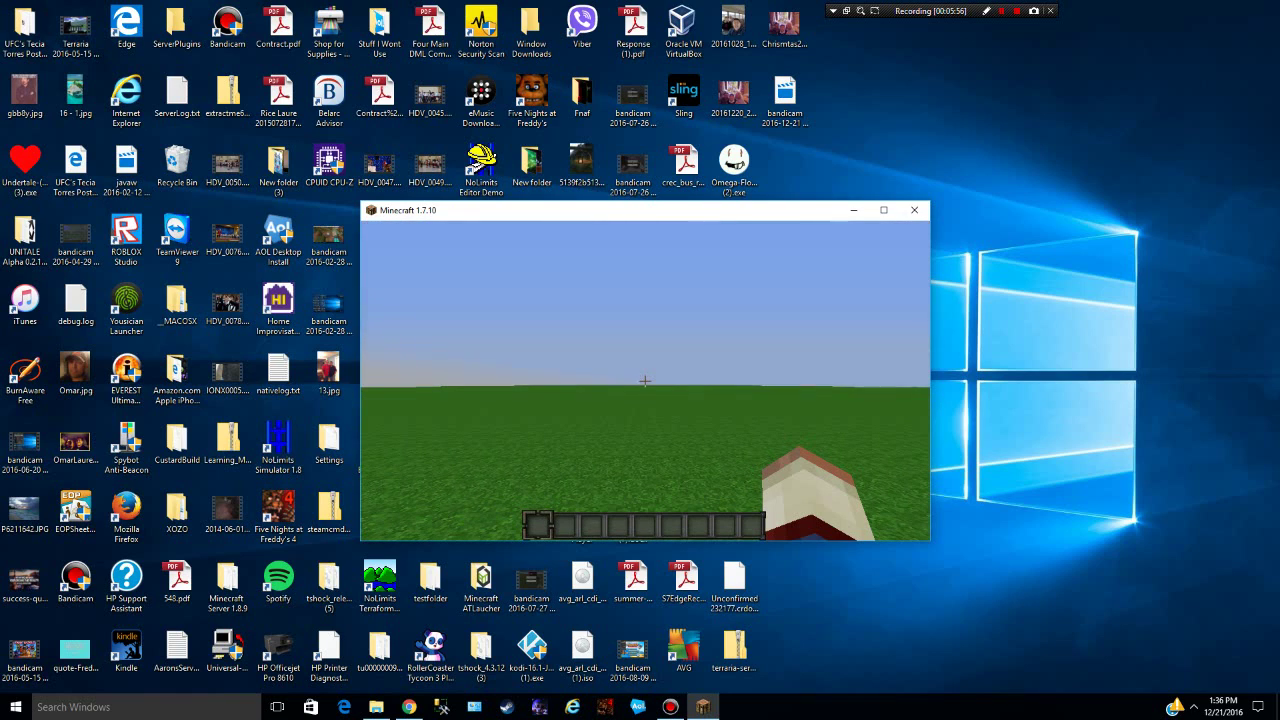
Step: Open the creative inventory and look through the Miscellaneous items and the Twilight Forest blocks and spawn eggs
{"action": "key", "text": "e"}
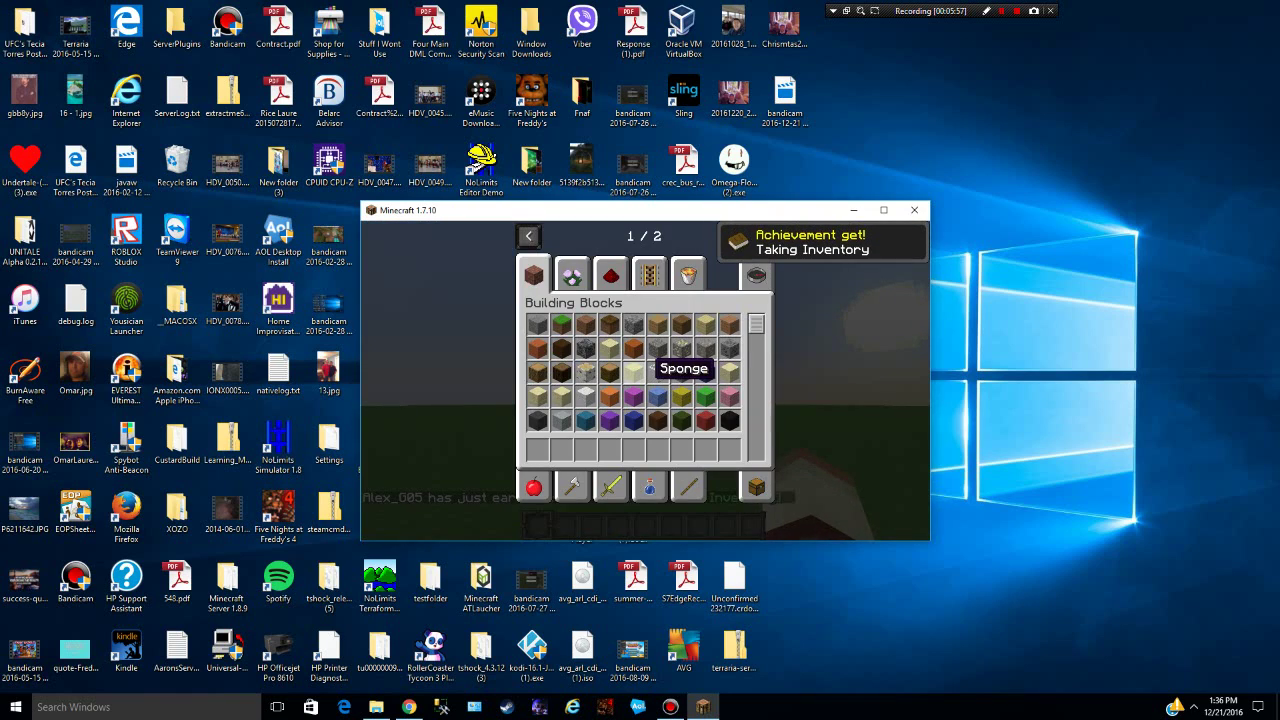
{"action": "left_click", "coordinate": [688, 275]}
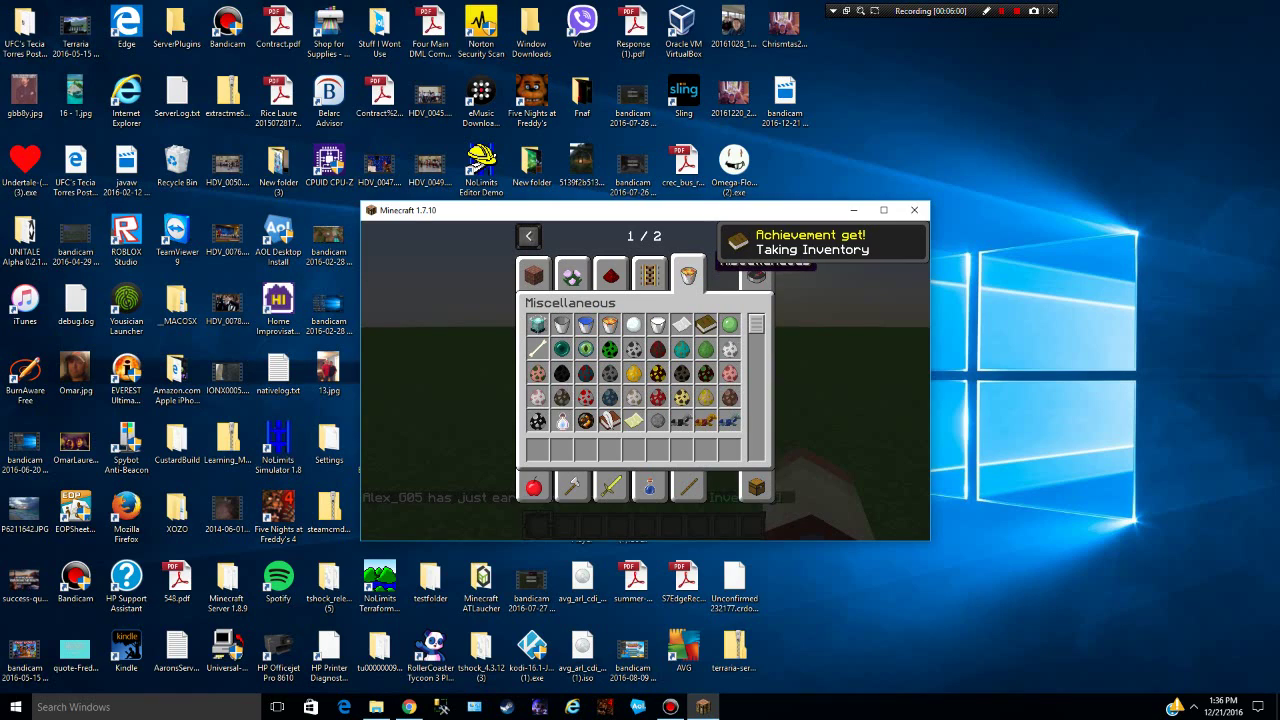
{"action": "scroll", "coordinate": [685, 342], "scroll_direction": "down", "scroll_amount": 5}
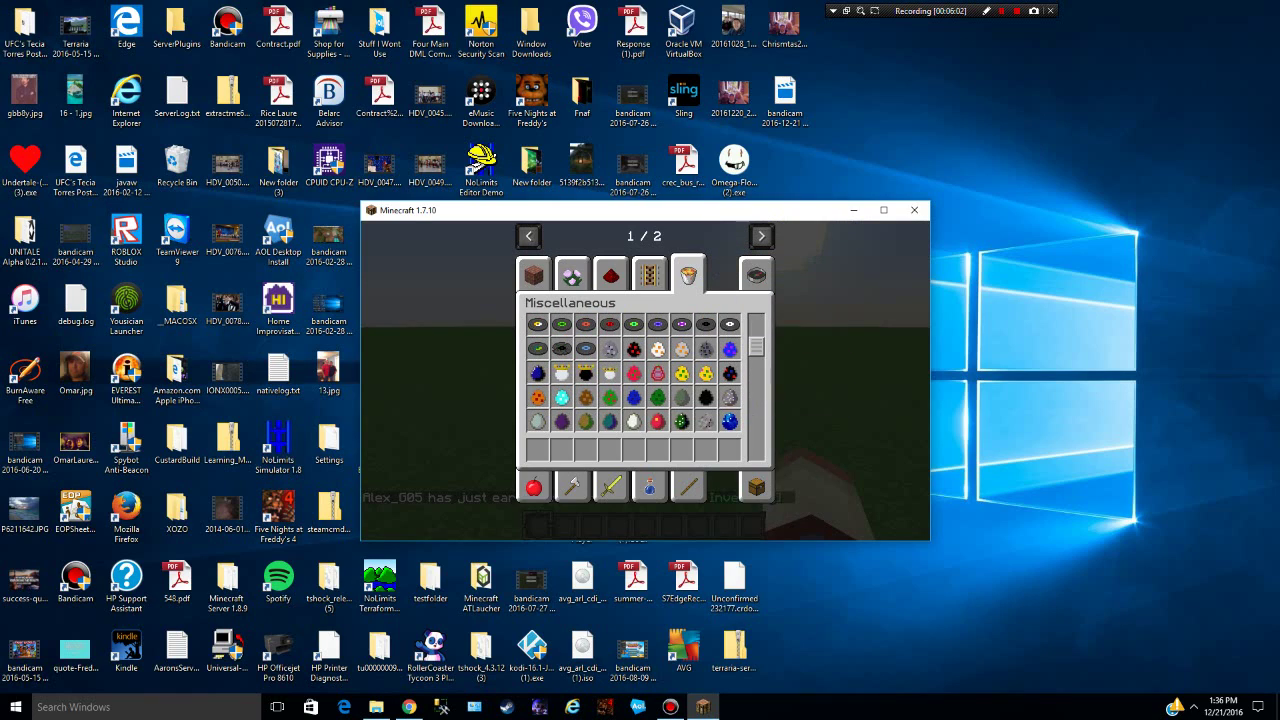
{"action": "left_click", "coordinate": [761, 235]}
{"action": "left_click", "coordinate": [533, 272]}
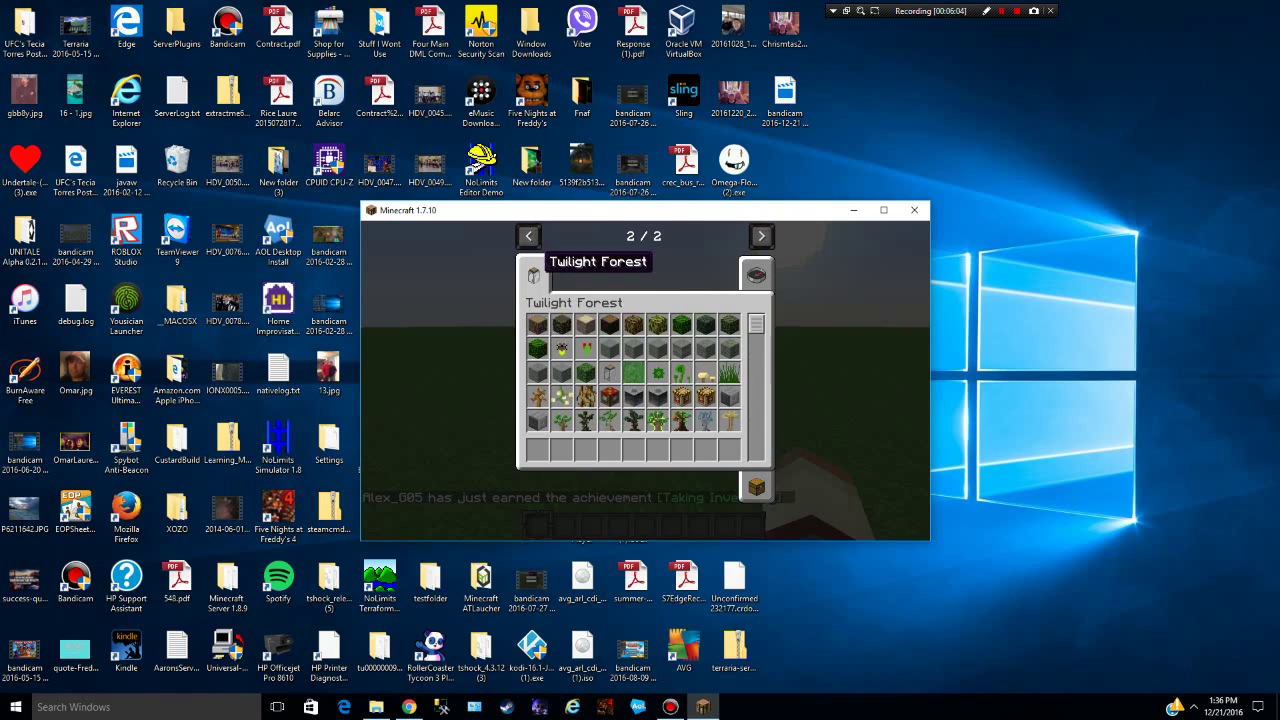
{"action": "scroll", "coordinate": [605, 345], "scroll_direction": "down", "scroll_amount": 10}
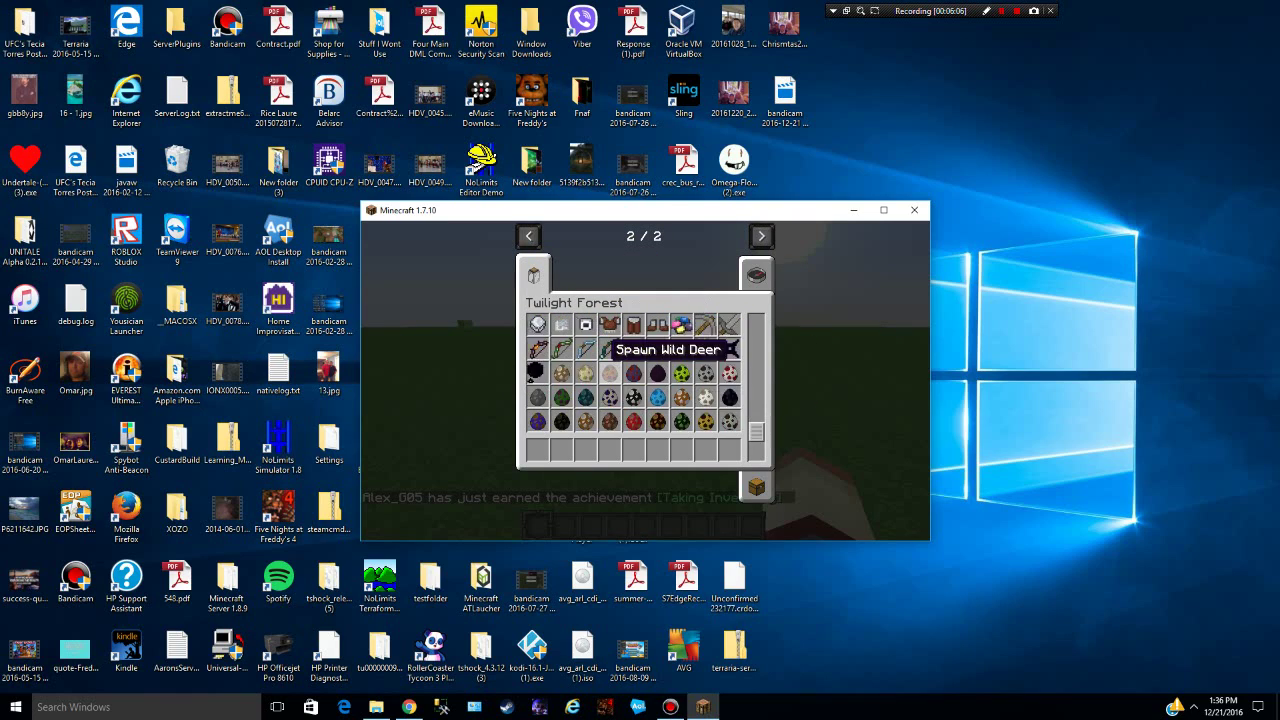
{"action": "scroll", "coordinate": [590, 365], "scroll_direction": "up", "scroll_amount": 1}
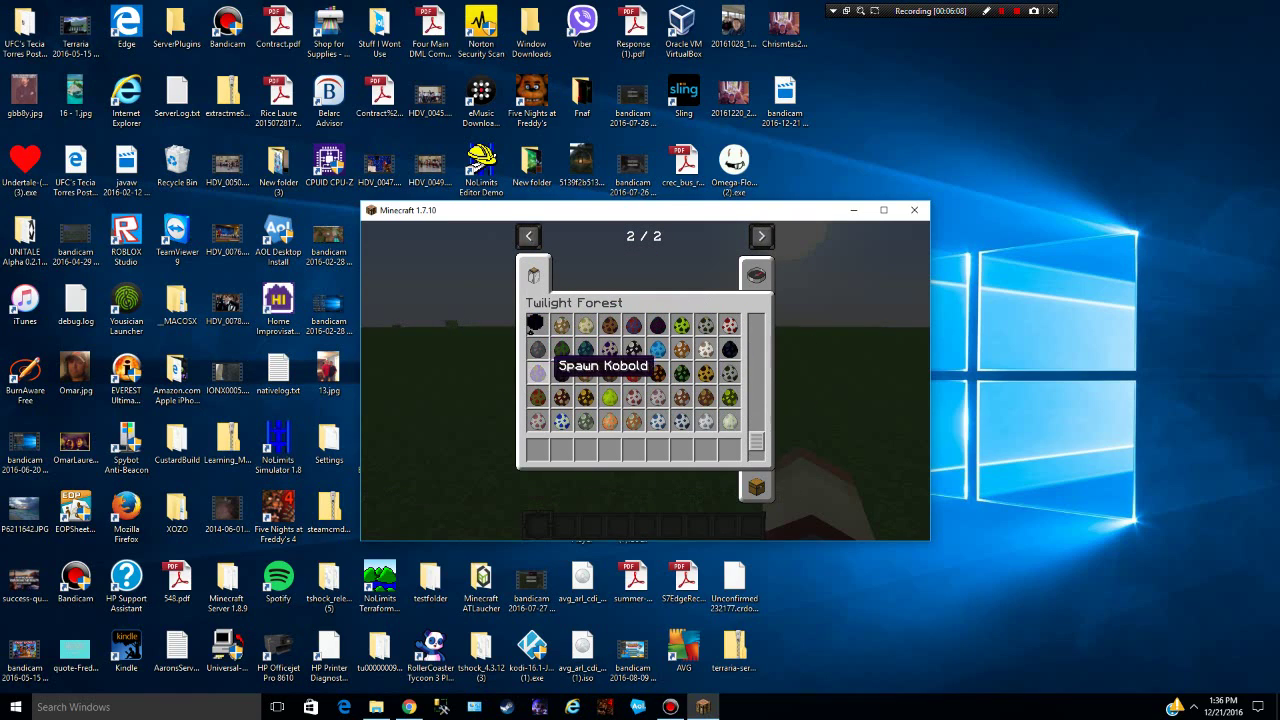
Step: Put the Spawn Kobold egg in the first hotbar slot and spawn a Kobold on the grass
{"action": "left_click", "coordinate": [684, 330]}
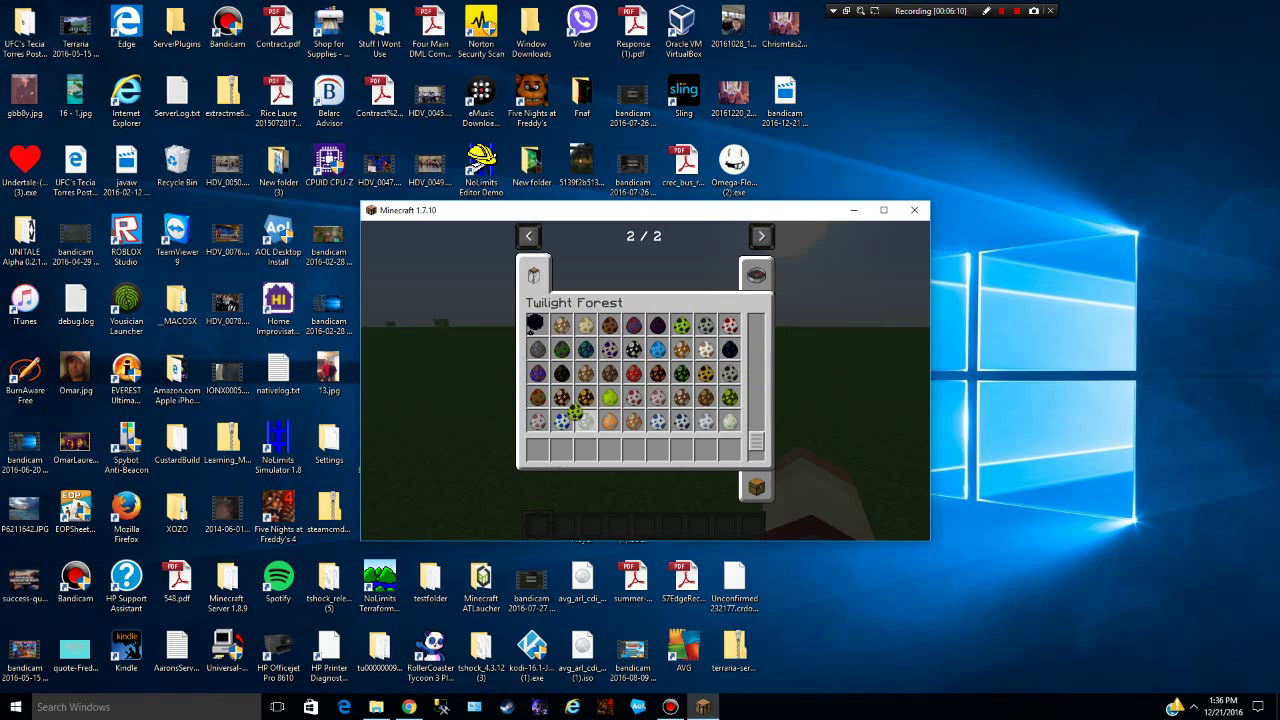
{"action": "left_click", "coordinate": [578, 410]}
{"action": "left_click", "coordinate": [545, 374]}
{"action": "left_click", "coordinate": [542, 447]}
{"action": "key", "text": "e"}
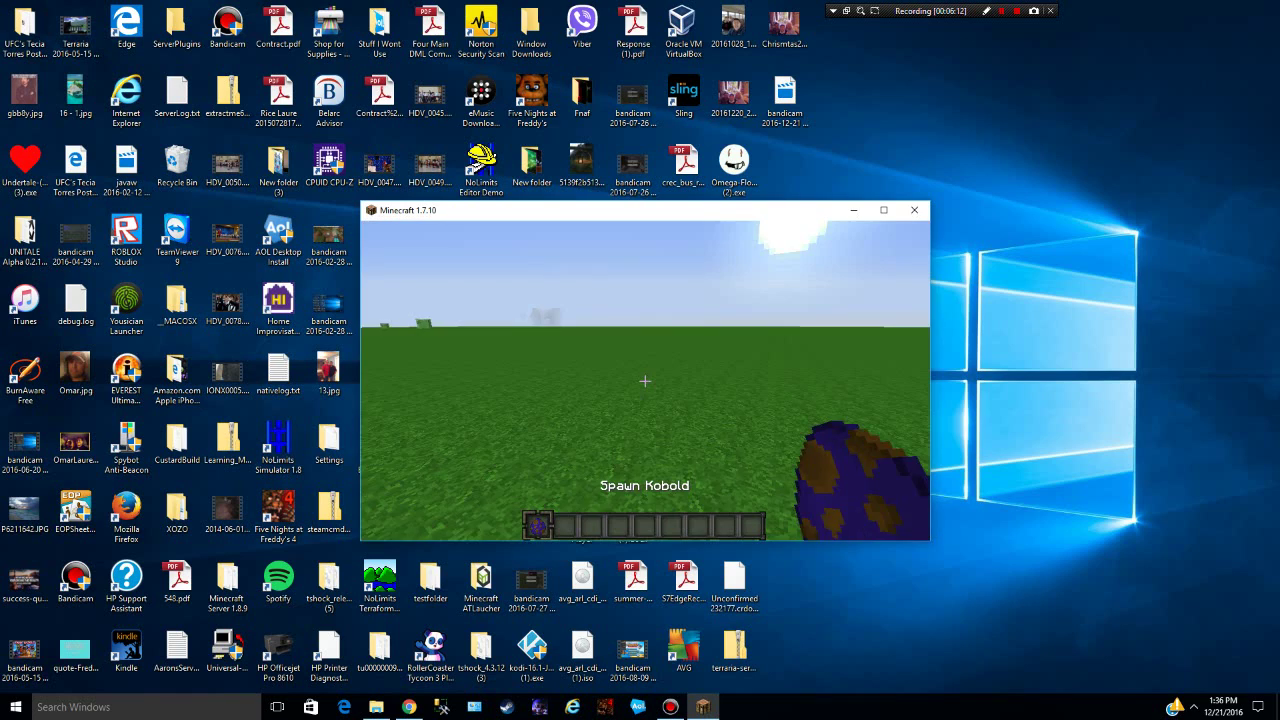
{"action": "right_click", "coordinate": [645, 381]}
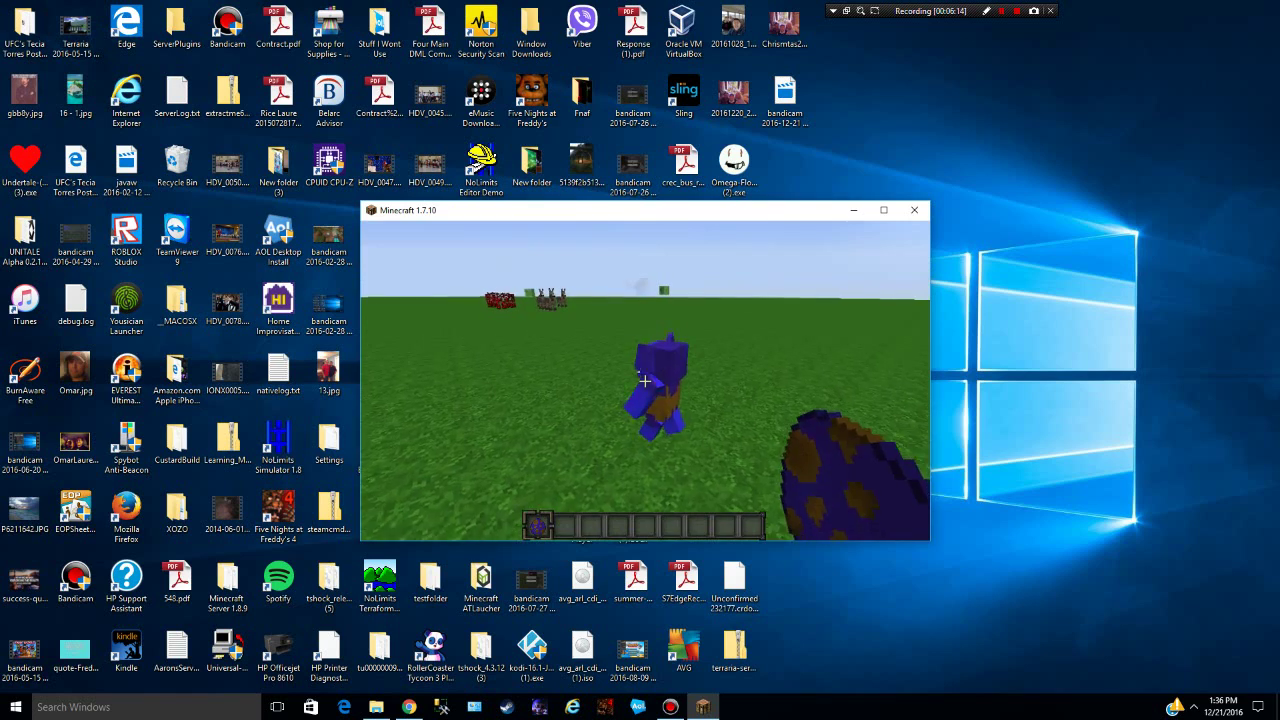
Step: Replace the spawn egg in the first hotbar slot with a Moonworm from the Twilight Forest items
{"action": "key", "text": "e"}
{"action": "scroll", "coordinate": [623, 360], "scroll_direction": "down", "scroll_amount": 2}
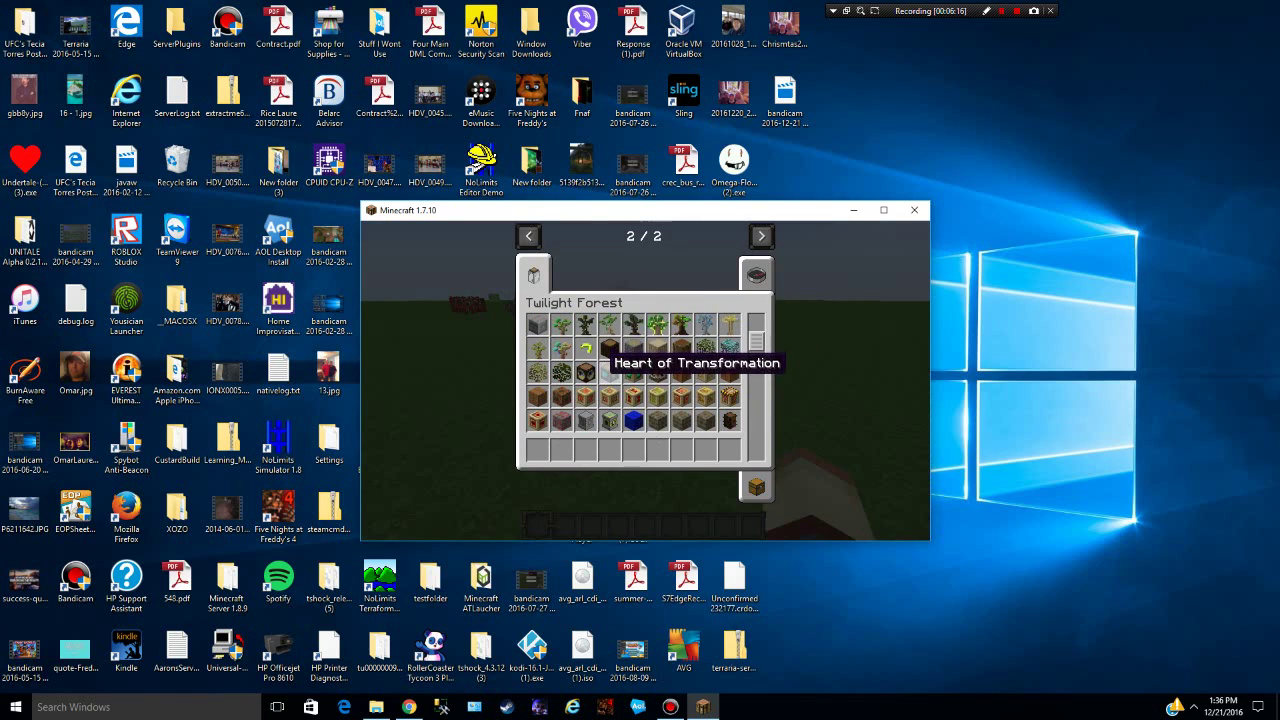
{"action": "left_click", "coordinate": [585, 396]}
{"action": "left_click", "coordinate": [538, 449]}
{"action": "key", "text": "e"}
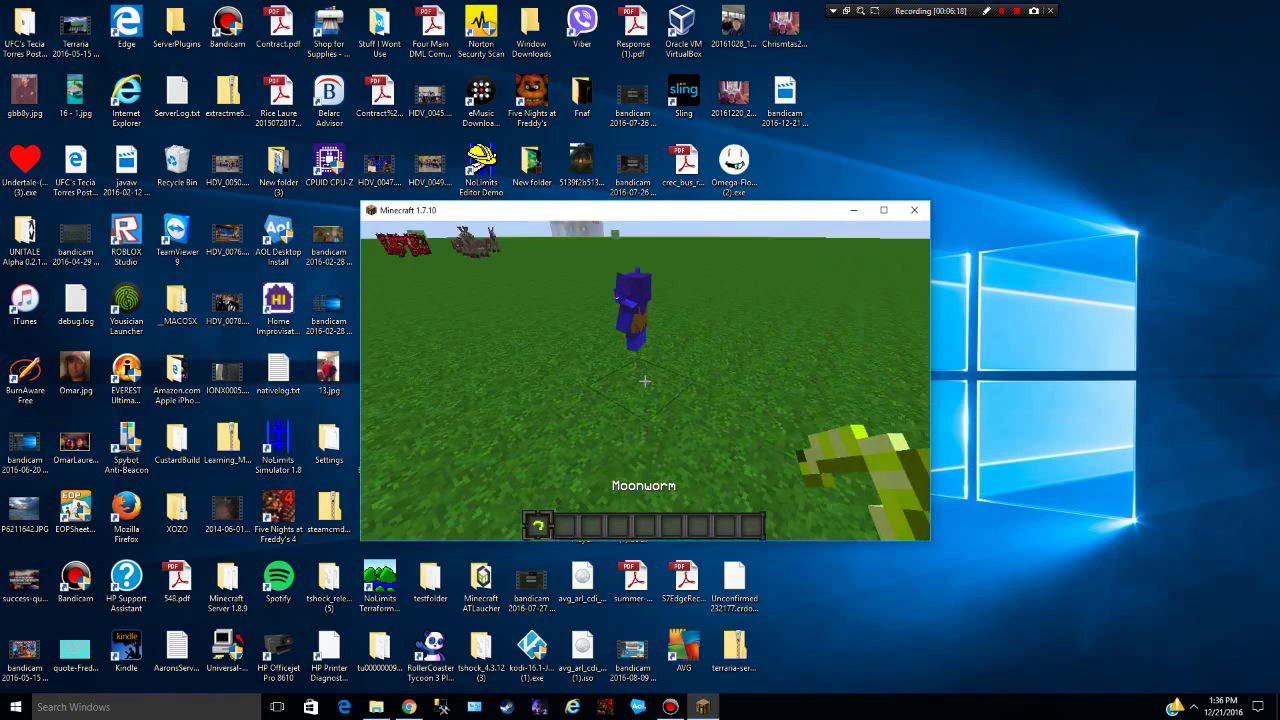
Step: Place about ten Moonworms across the grass near the Kobold
{"action": "right_click", "coordinate": [645, 381]}
{"action": "right_click", "coordinate": [645, 381]}
{"action": "right_click", "coordinate": [645, 381]}
{"action": "right_click", "coordinate": [645, 381]}
{"action": "right_click", "coordinate": [645, 381]}
{"action": "right_click", "coordinate": [645, 381]}
{"action": "right_click", "coordinate": [645, 381]}
{"action": "right_click", "coordinate": [645, 381]}
{"action": "right_click", "coordinate": [645, 381]}
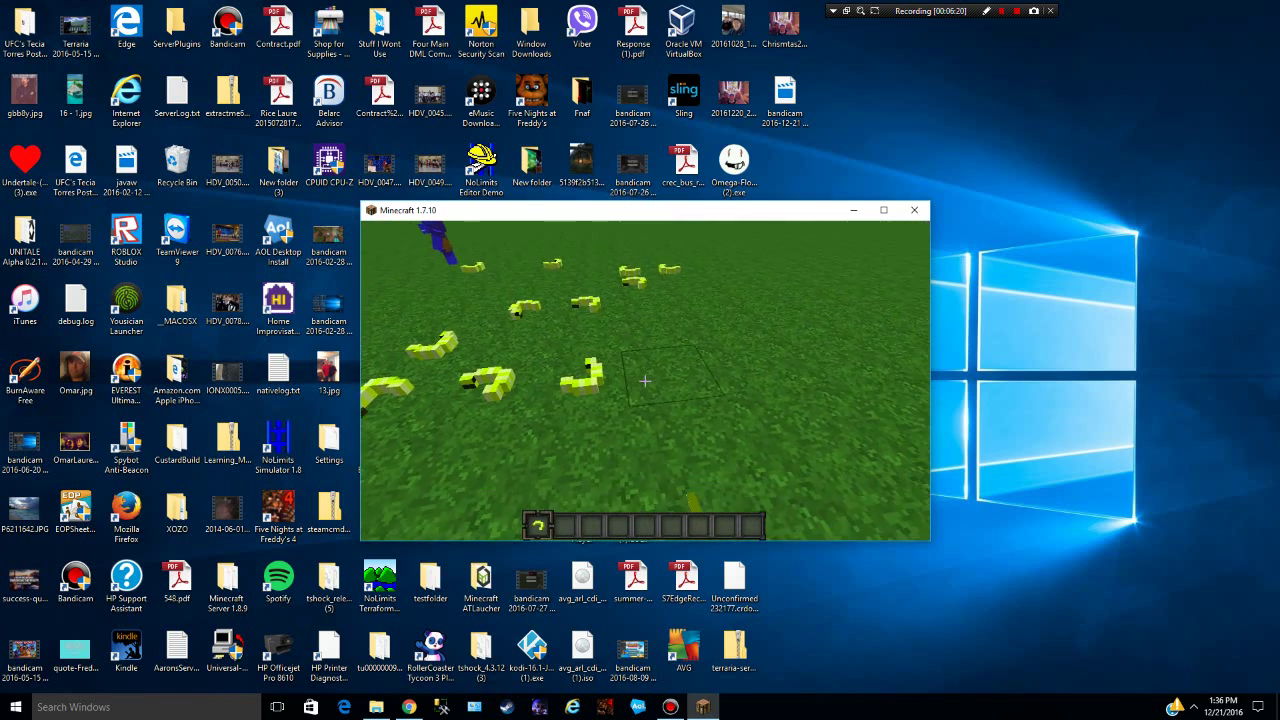
{"action": "right_click", "coordinate": [645, 381]}
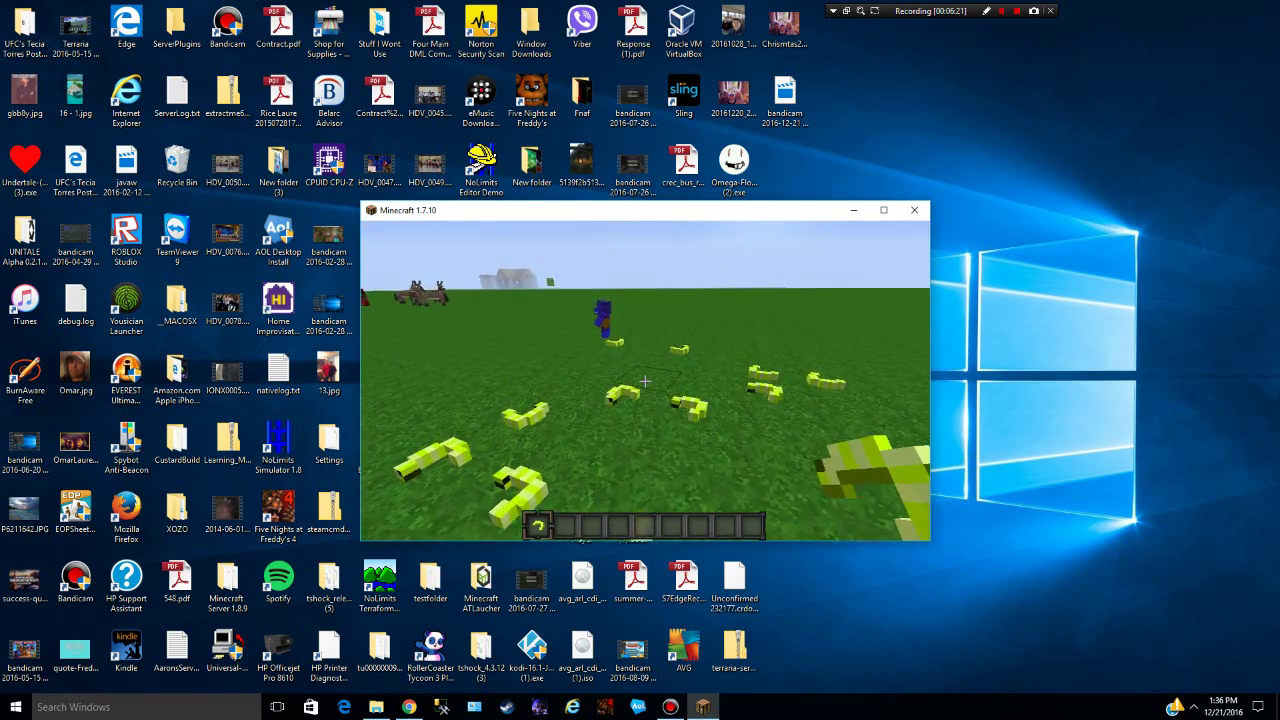
Step: Save the world and quit to the title screen
{"action": "key", "text": "Escape"}
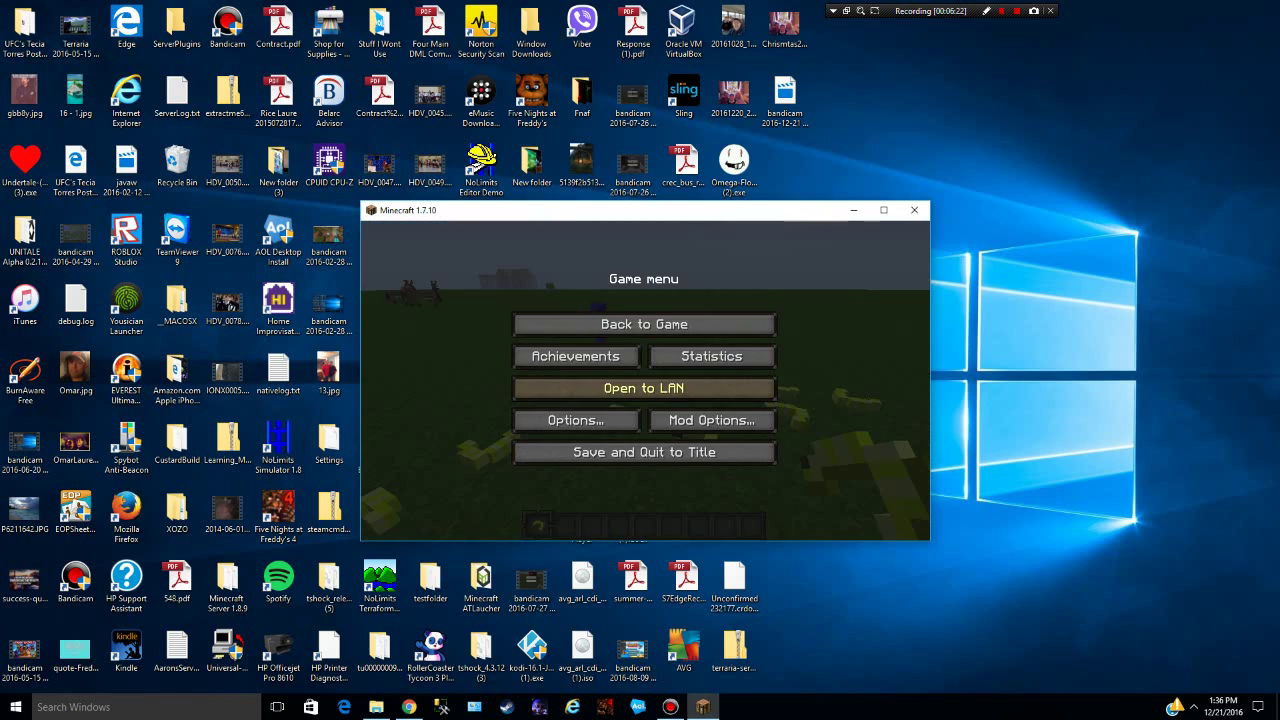
{"action": "left_click", "coordinate": [646, 451]}
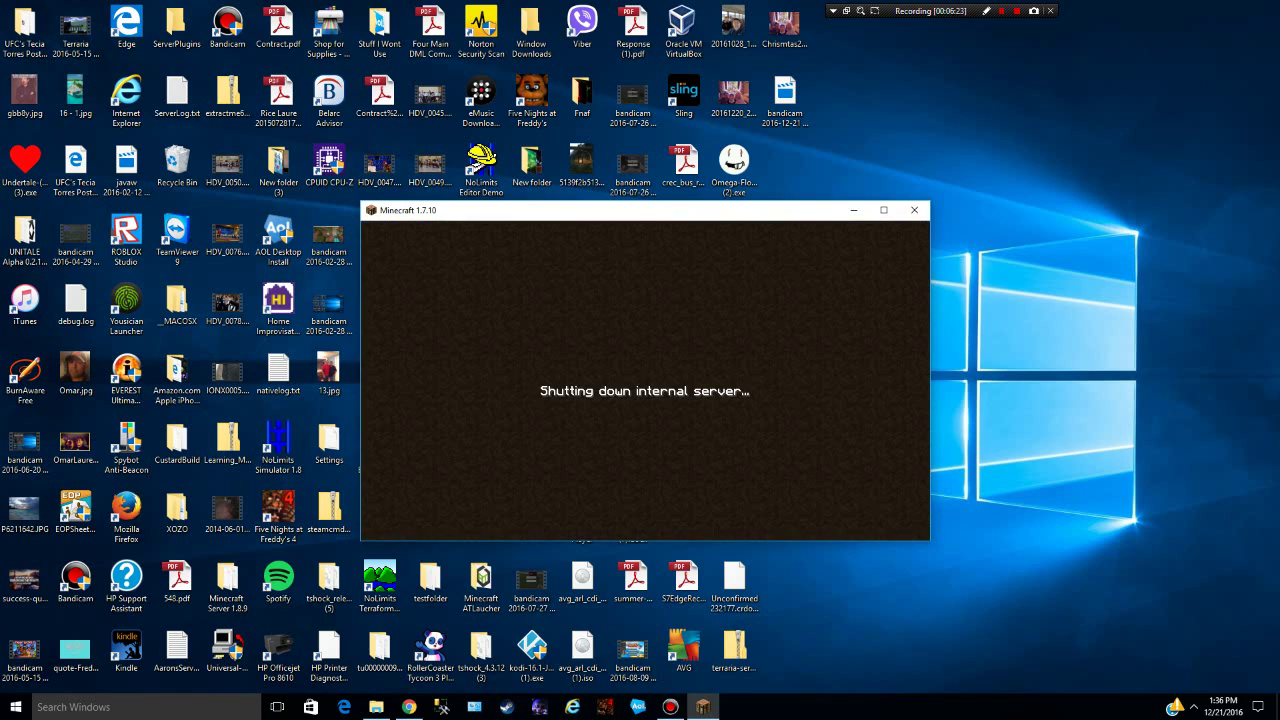